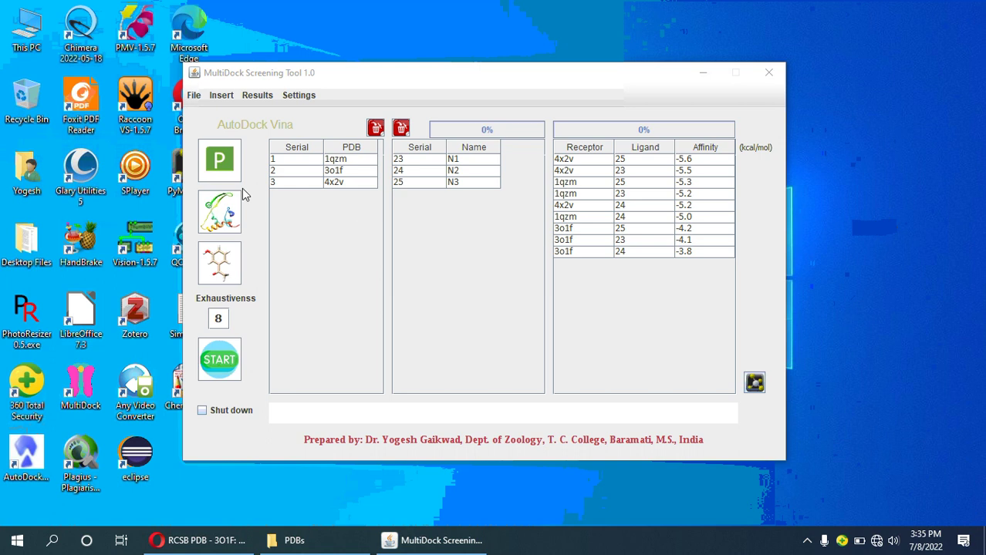
- Bring up the PDBs folder to check the receptor and ligand files, and return to the MultiDock Screening Tool
{"action": "left_click_drag", "start_coordinate": [425, 80], "coordinate": [506, 82]}
{"action": "left_click", "coordinate": [294, 540]}
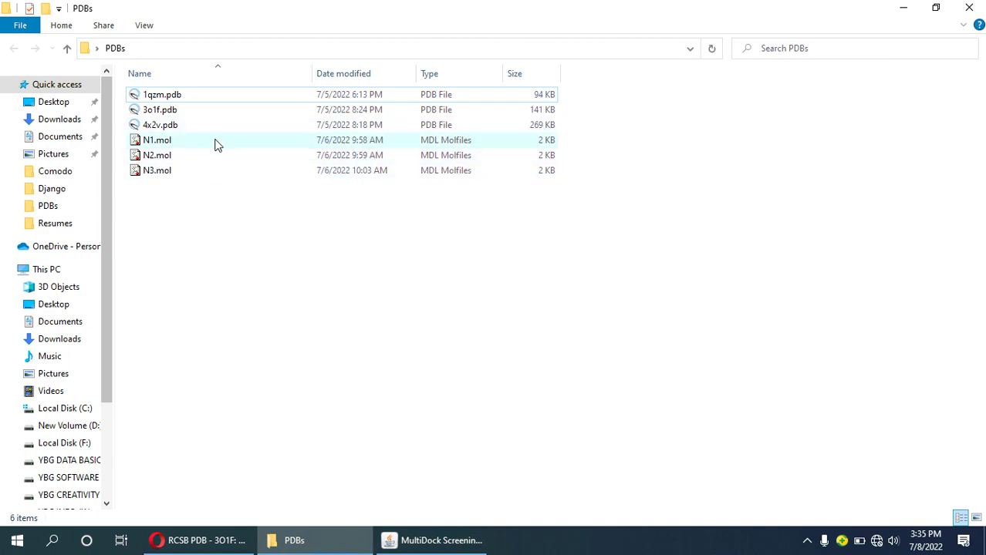
{"action": "left_click", "coordinate": [426, 538]}
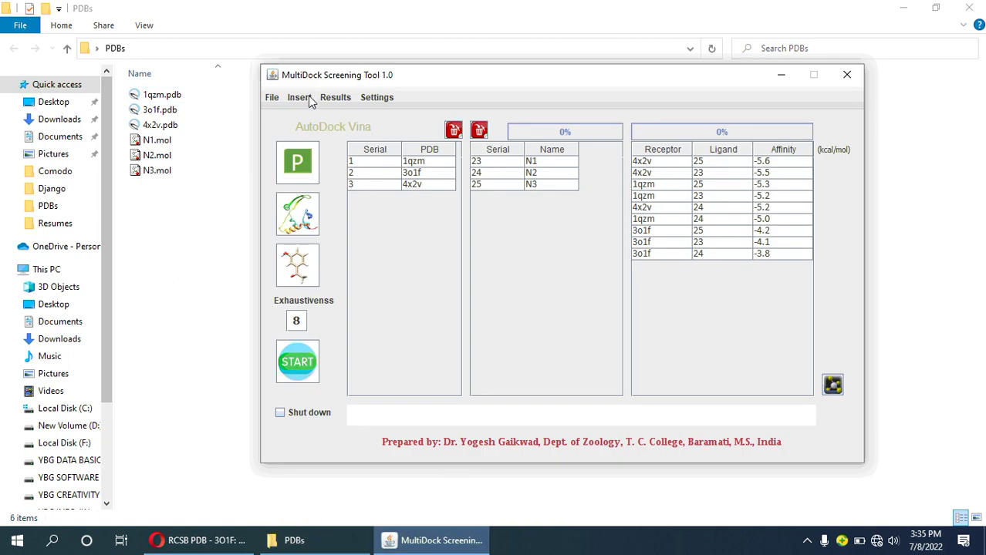
- Create a new docking project named Simple
{"action": "left_click", "coordinate": [307, 162]}
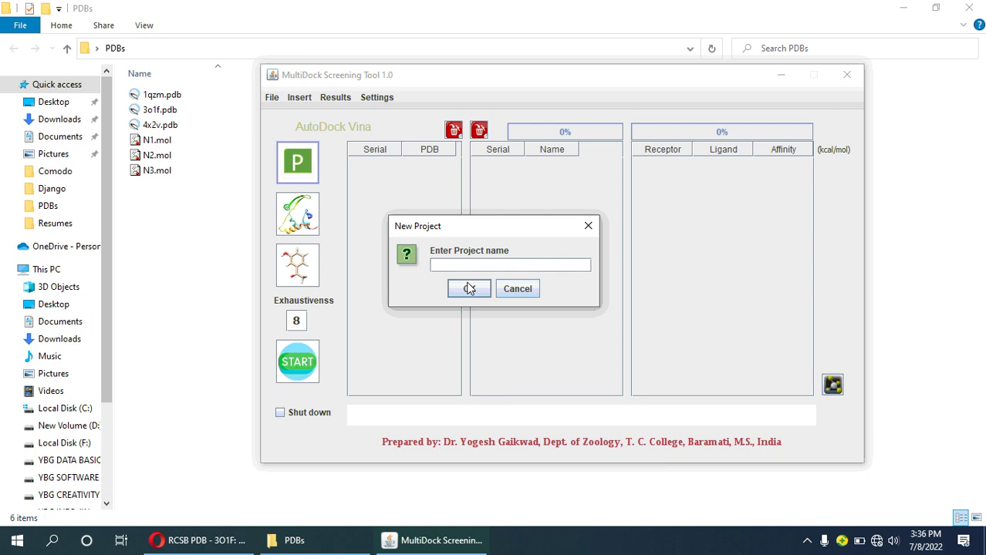
{"action": "type", "text": "Simple"}
{"action": "left_click", "coordinate": [468, 291]}
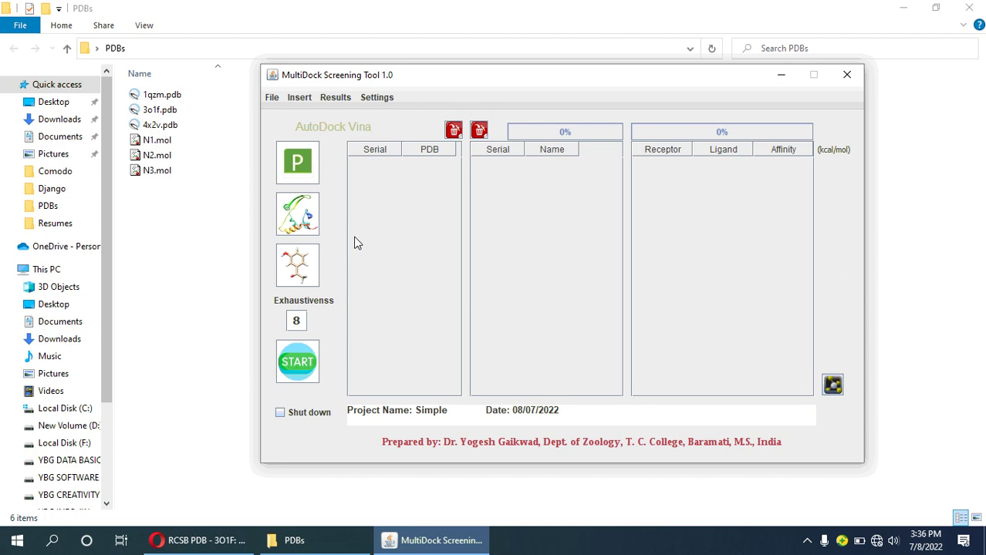
- Add 1qzm.pdb, 3o1f.pdb and 4x2v.pdb from the PDBs folder as receptors for docking
{"action": "left_click", "coordinate": [308, 218]}
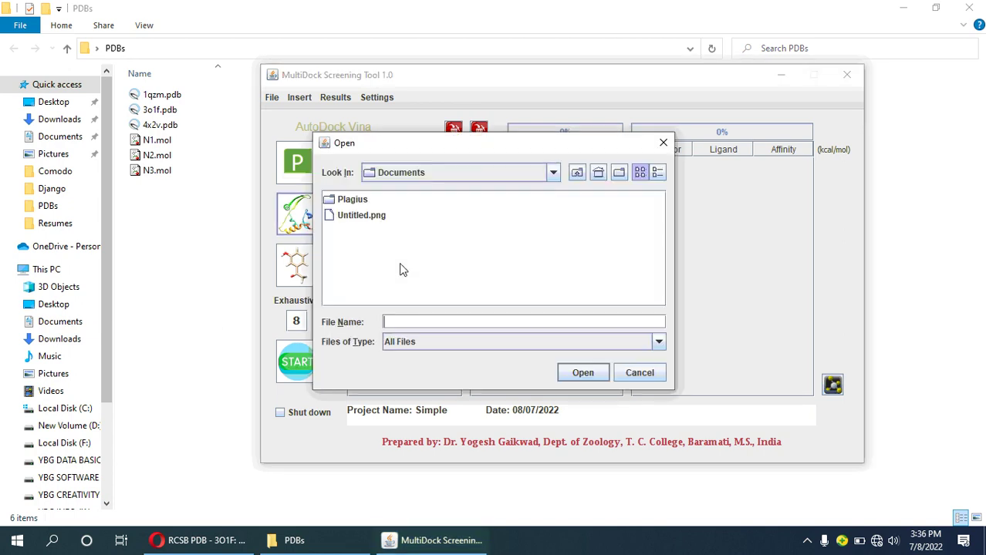
{"action": "left_click", "coordinate": [598, 172]}
{"action": "double_click", "coordinate": [494, 263]}
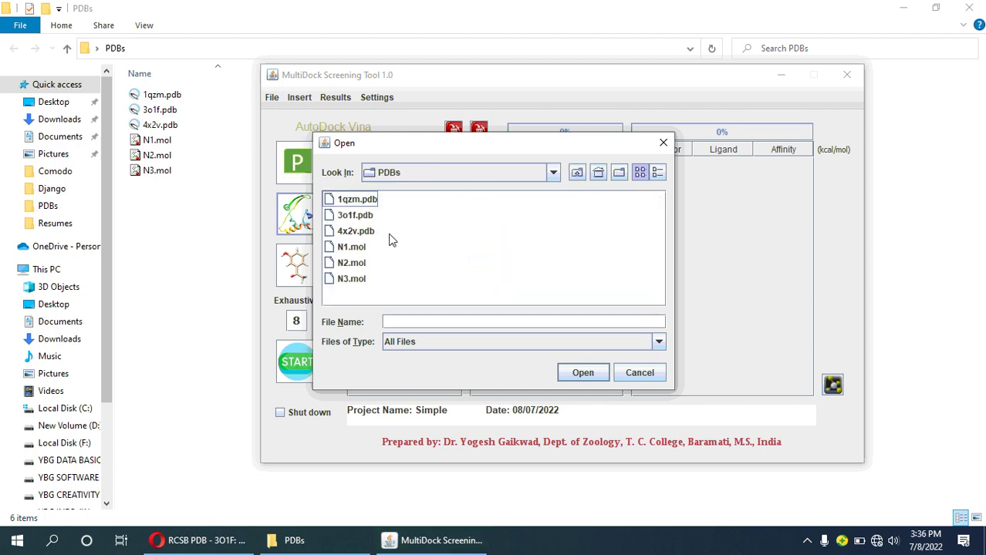
{"action": "left_click", "coordinate": [358, 202]}
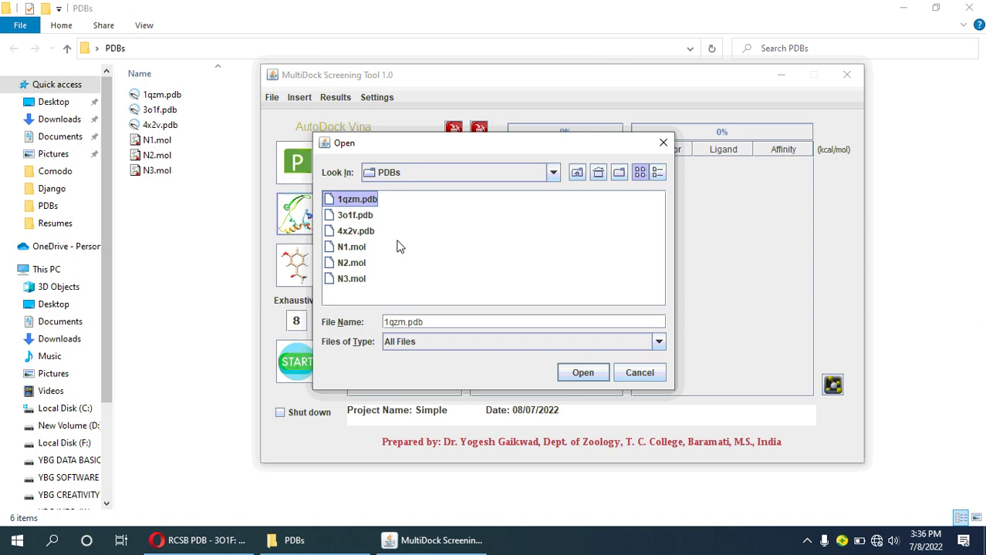
{"action": "key", "text": "shift+Down"}
{"action": "key", "text": "shift+Down"}
{"action": "left_click", "coordinate": [579, 377]}
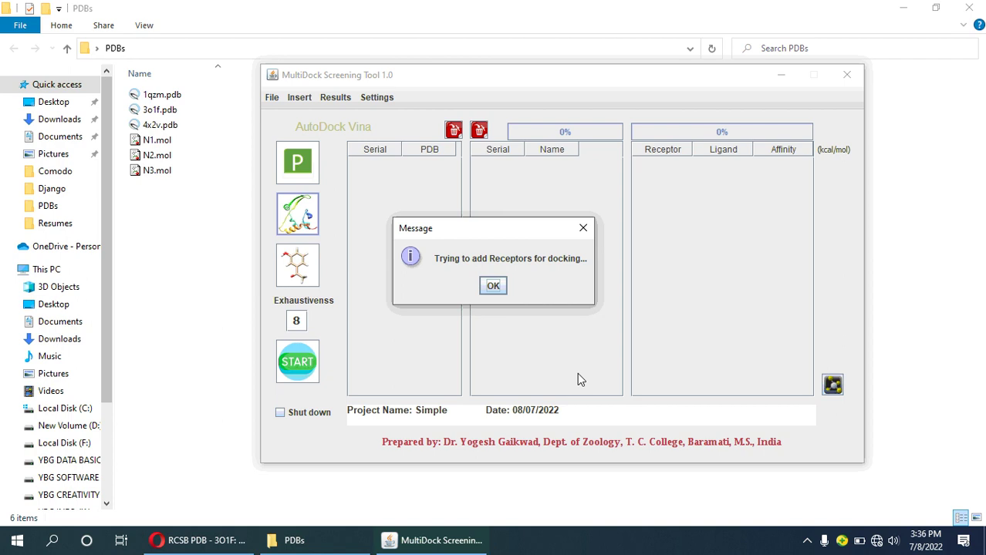
{"action": "key", "text": "Return"}
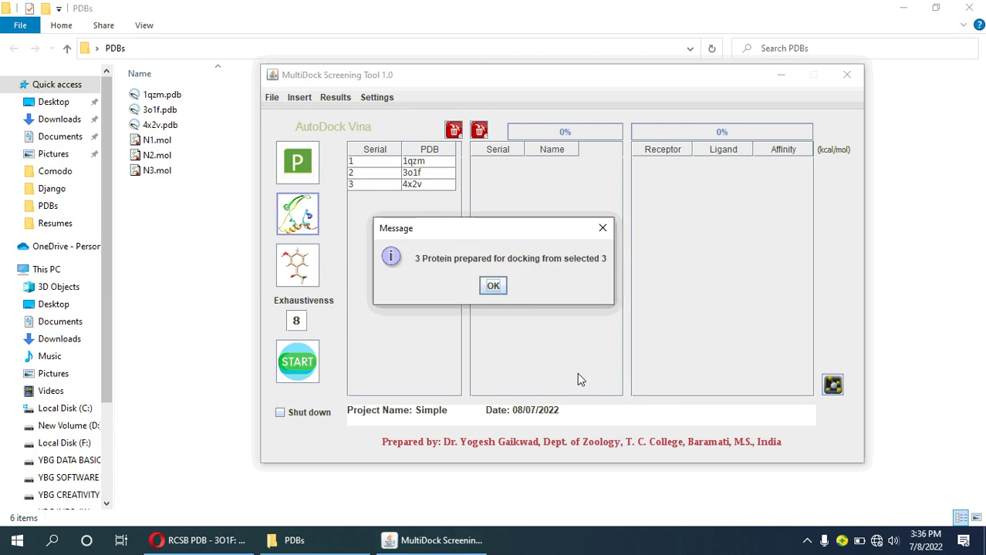
{"action": "key", "text": "Return"}
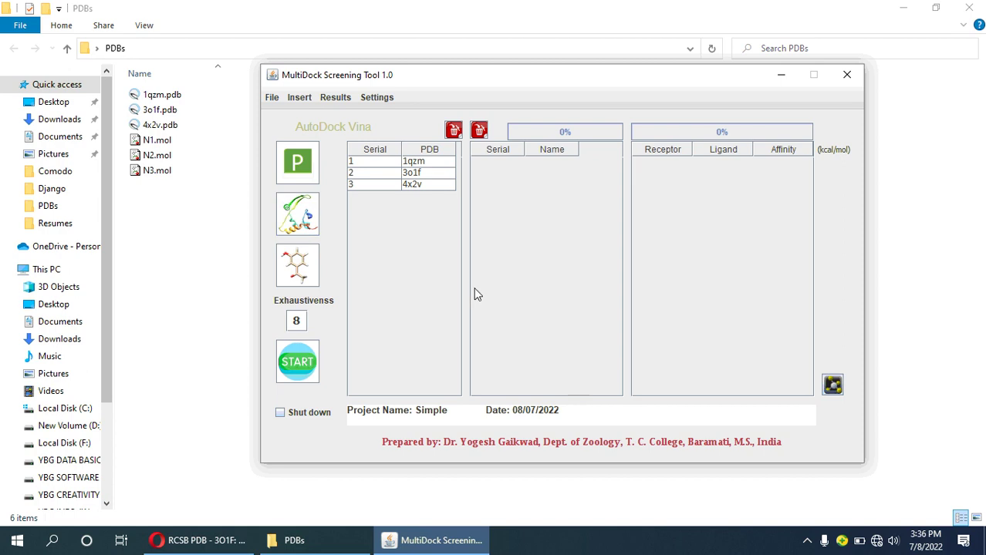
- Look up the ligands whose Source matches "Sim" in the Ligand Manager, and close it
{"action": "left_click", "coordinate": [301, 98]}
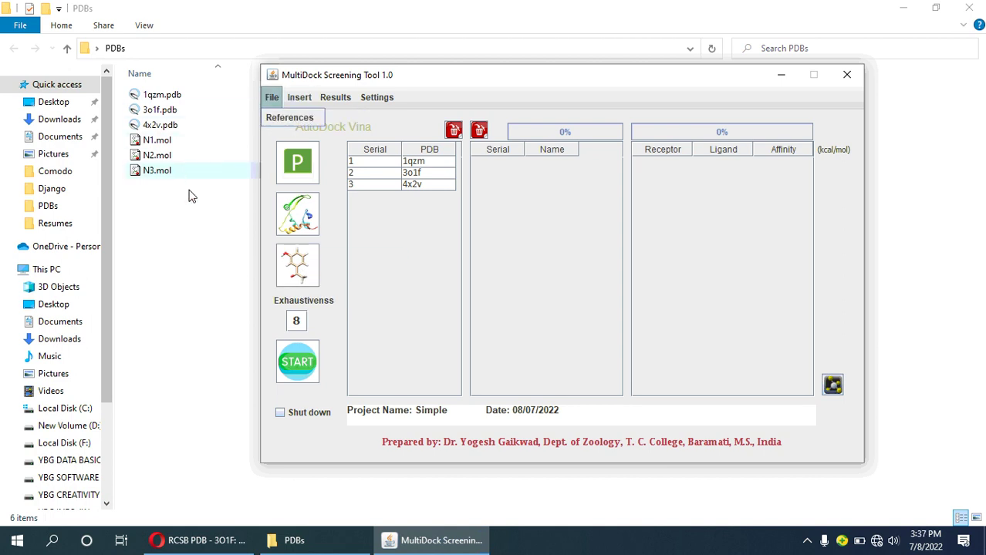
{"action": "mouse_move", "coordinate": [298, 98]}
{"action": "left_click", "coordinate": [299, 114]}
{"action": "left_click_drag", "start_coordinate": [278, 81], "coordinate": [449, 101]}
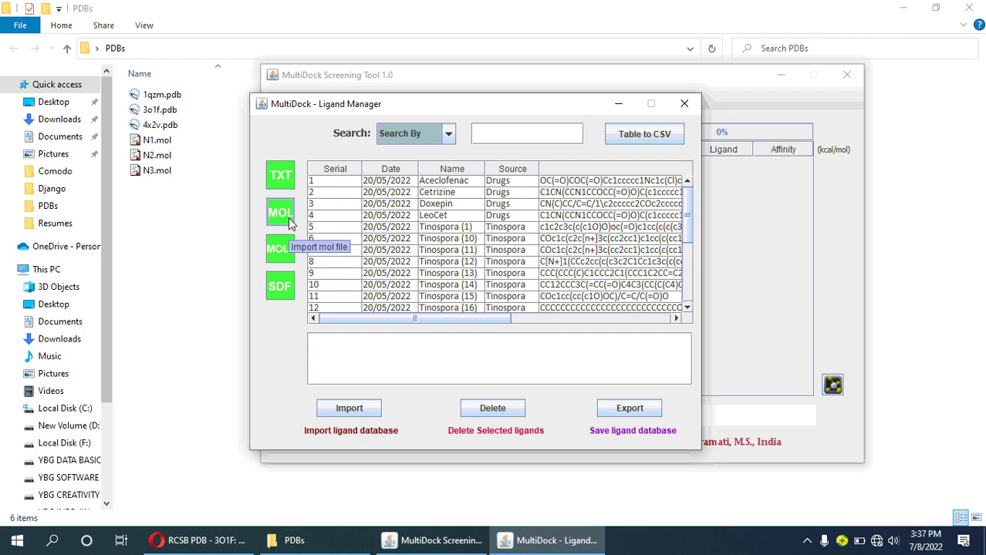
{"action": "left_click", "coordinate": [447, 134]}
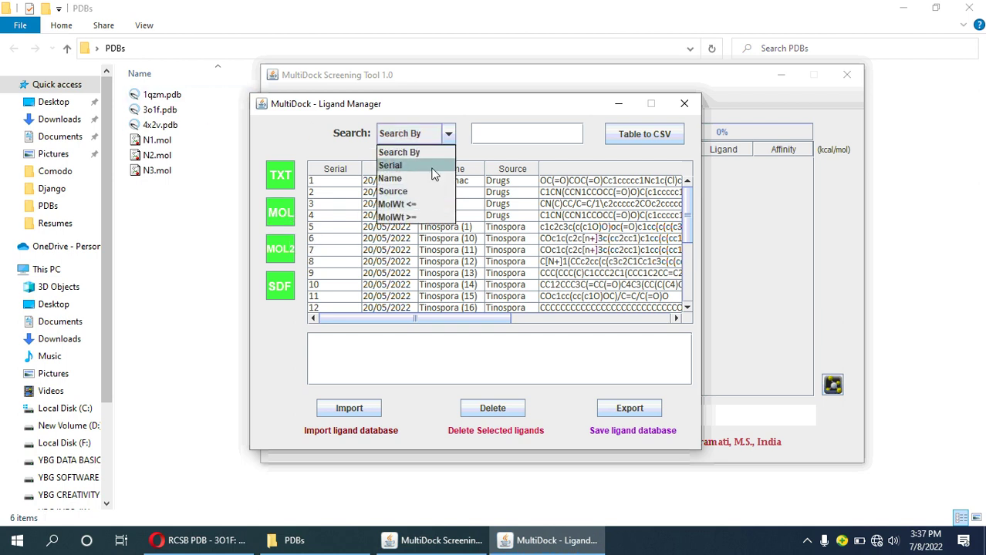
{"action": "left_click", "coordinate": [420, 192]}
{"action": "left_click", "coordinate": [506, 138]}
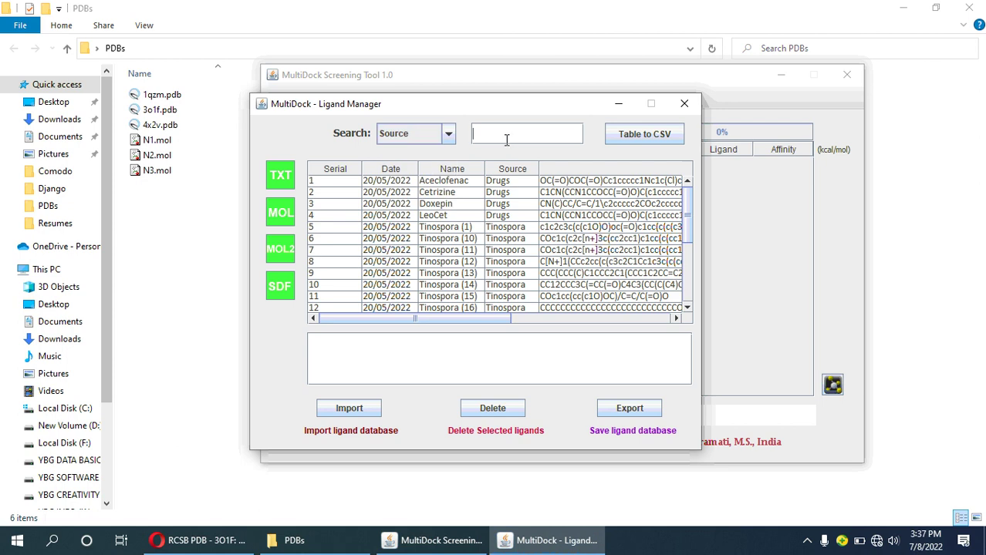
{"action": "type", "text": "Sim"}
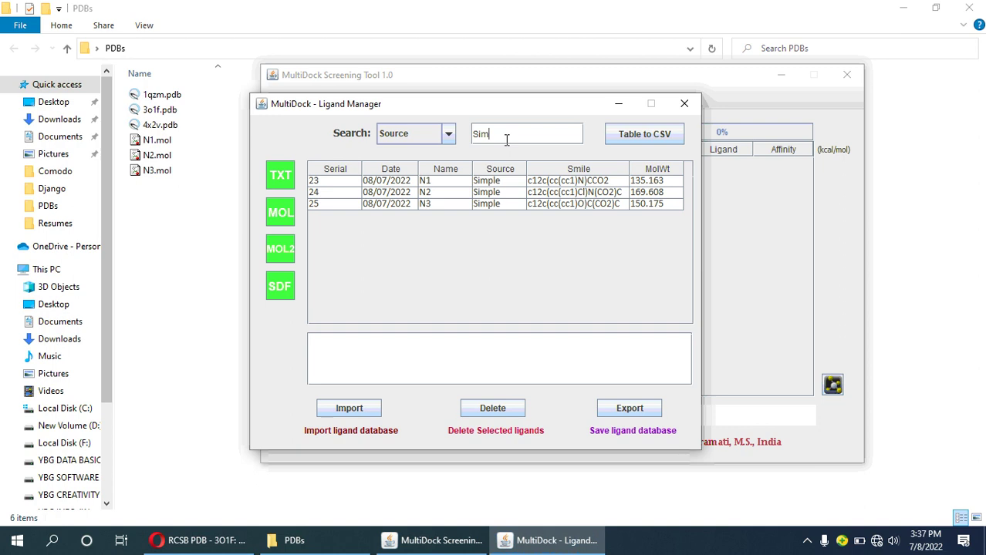
{"action": "left_click", "coordinate": [683, 103]}
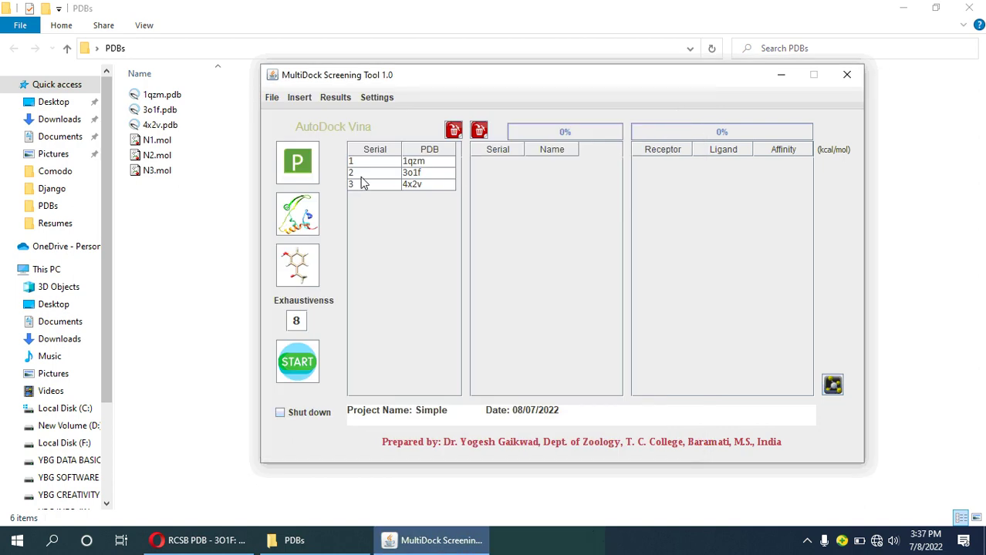
- Filter the ligands available for docking by Source "Sim" and add N1 and N2 to the project
{"action": "left_click", "coordinate": [297, 265]}
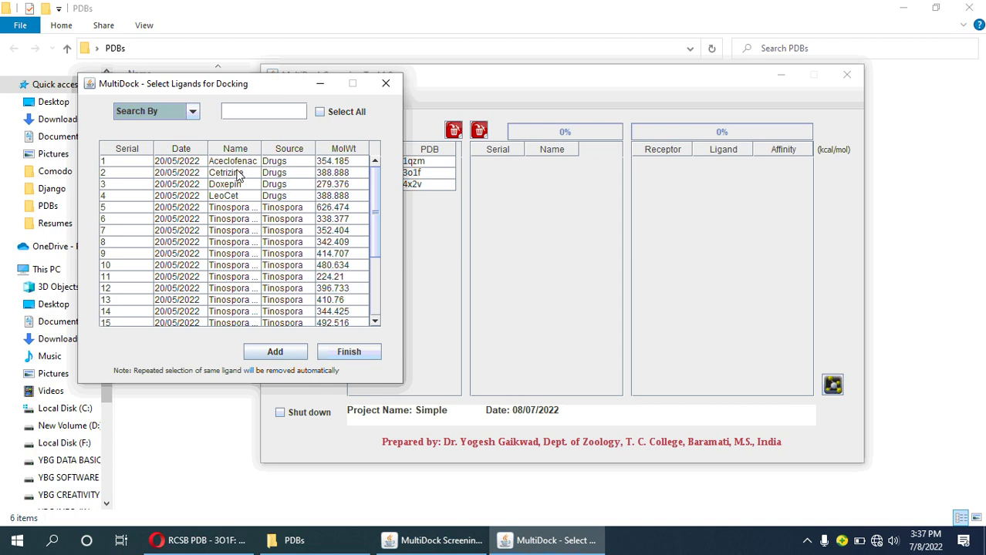
{"action": "left_click", "coordinate": [193, 112]}
{"action": "left_click", "coordinate": [177, 166]}
{"action": "left_click", "coordinate": [246, 118]}
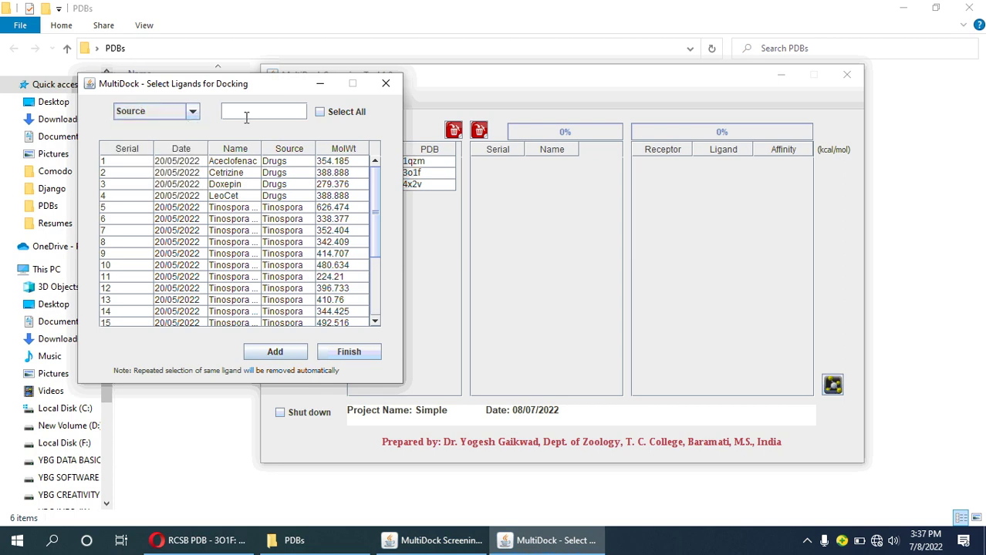
{"action": "type", "text": "Sim"}
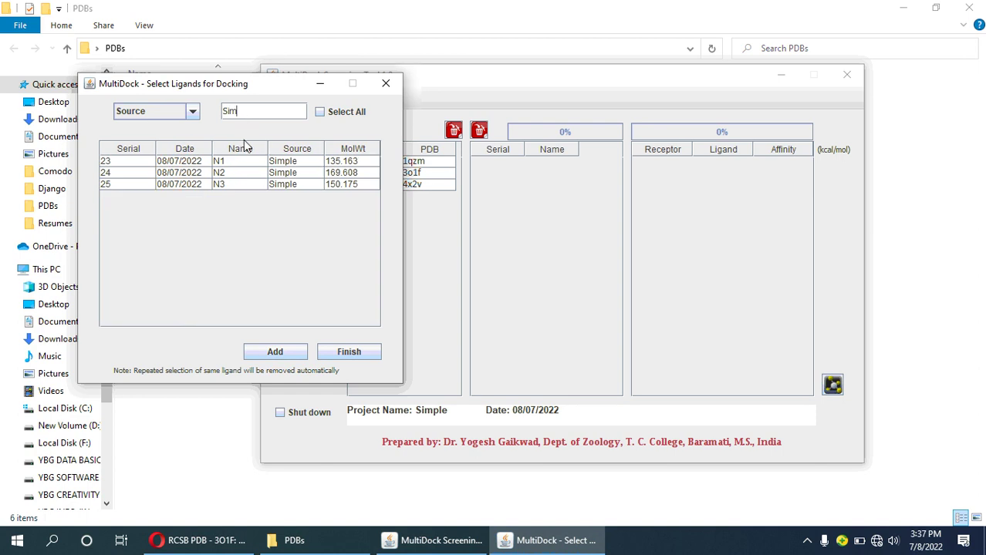
{"action": "left_click_drag", "start_coordinate": [240, 162], "coordinate": [240, 168]}
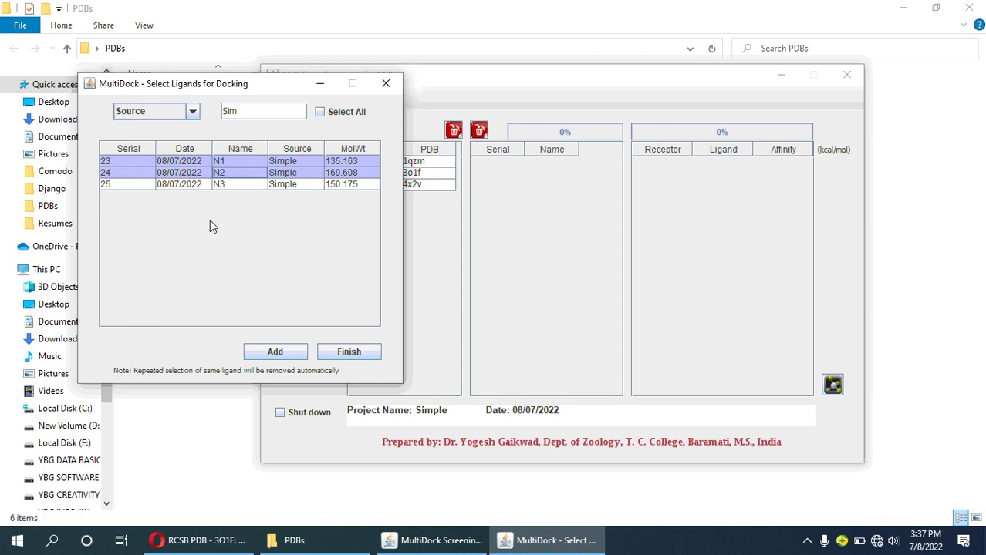
{"action": "left_click", "coordinate": [274, 352]}
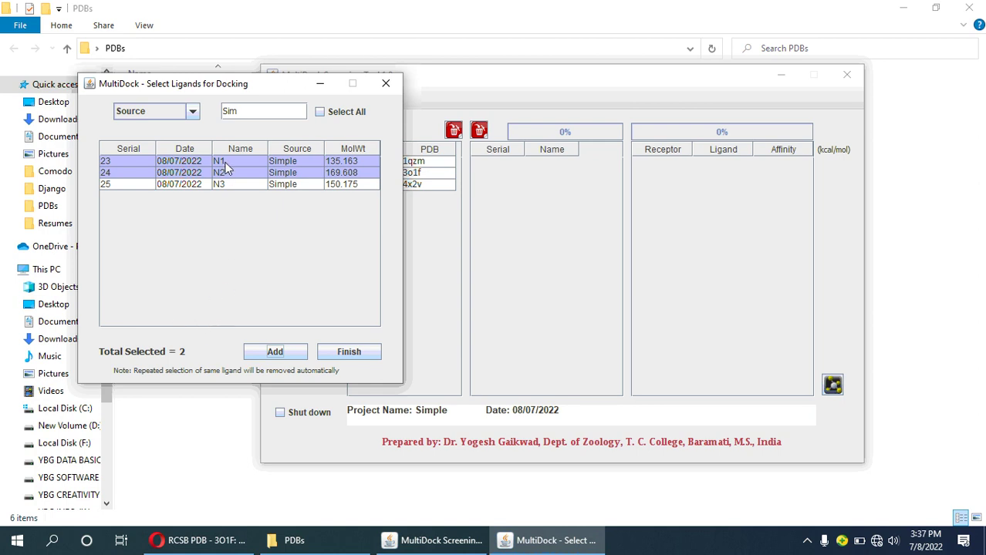
{"action": "left_click", "coordinate": [344, 353]}
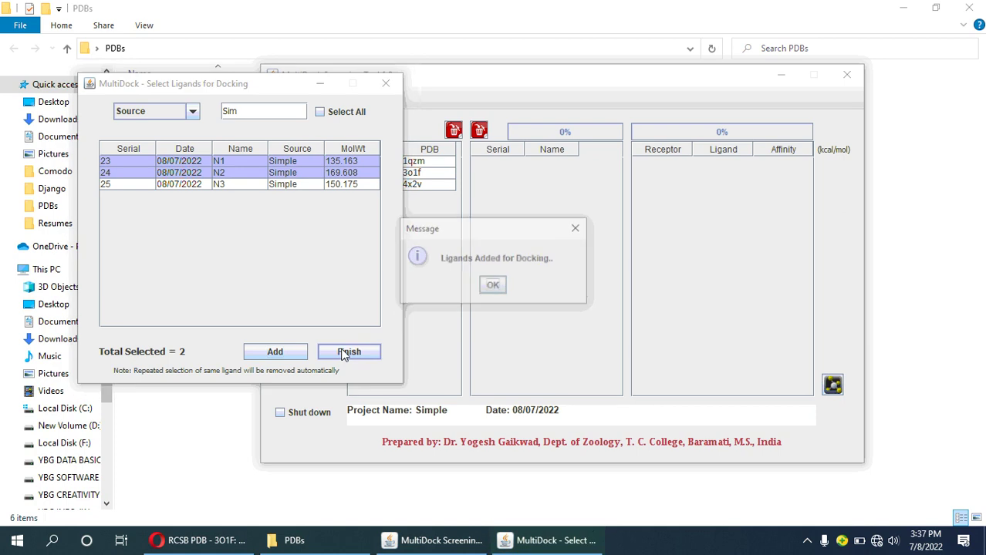
{"action": "left_click", "coordinate": [494, 287]}
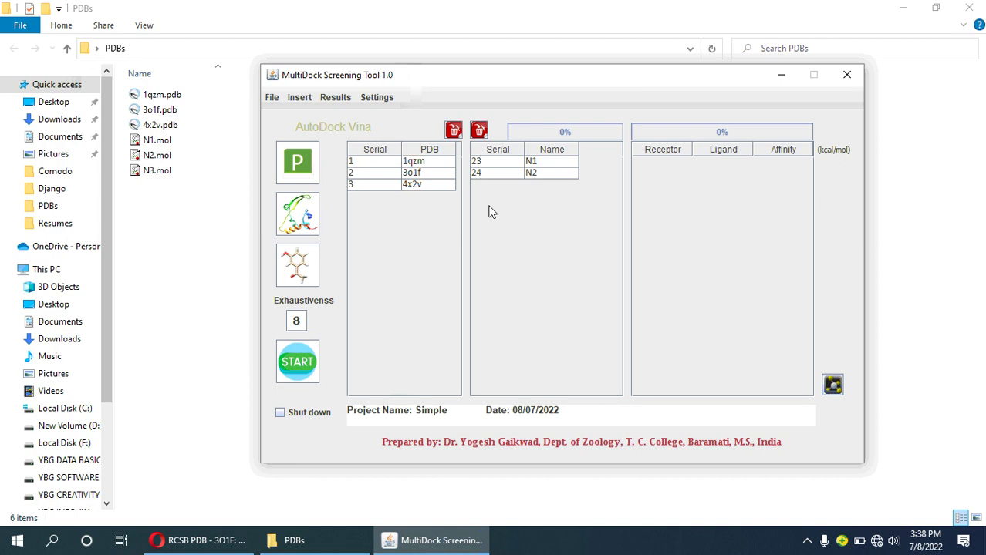
- Set the exhaustiveness to 10 and start the docking run
{"action": "double_click", "coordinate": [294, 321]}
{"action": "type", "text": "10"}
{"action": "left_click", "coordinate": [291, 367]}
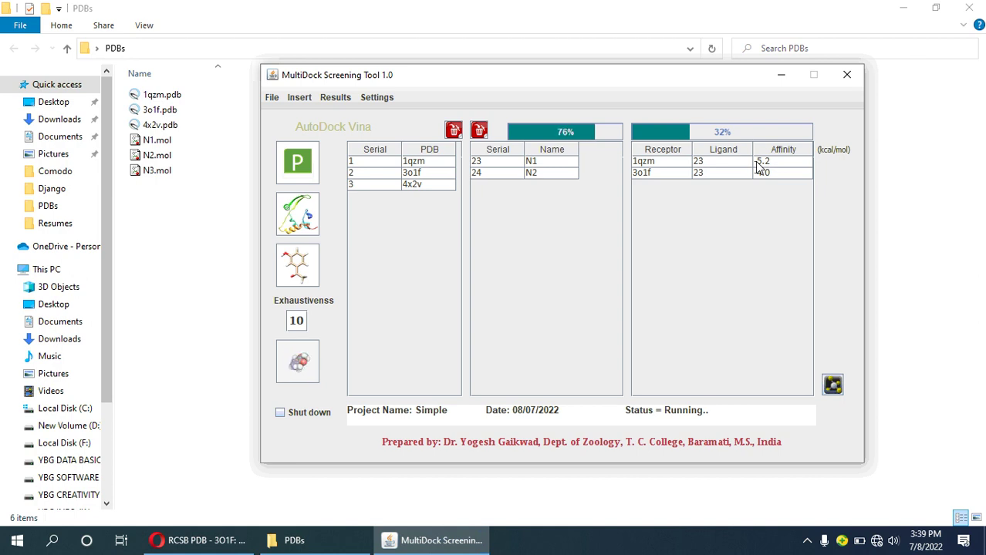
- View the docked pose of receptor 1qzm with ligand 23 in PyMOL, rotate the complex, and close the viewer
{"action": "left_click", "coordinate": [756, 162]}
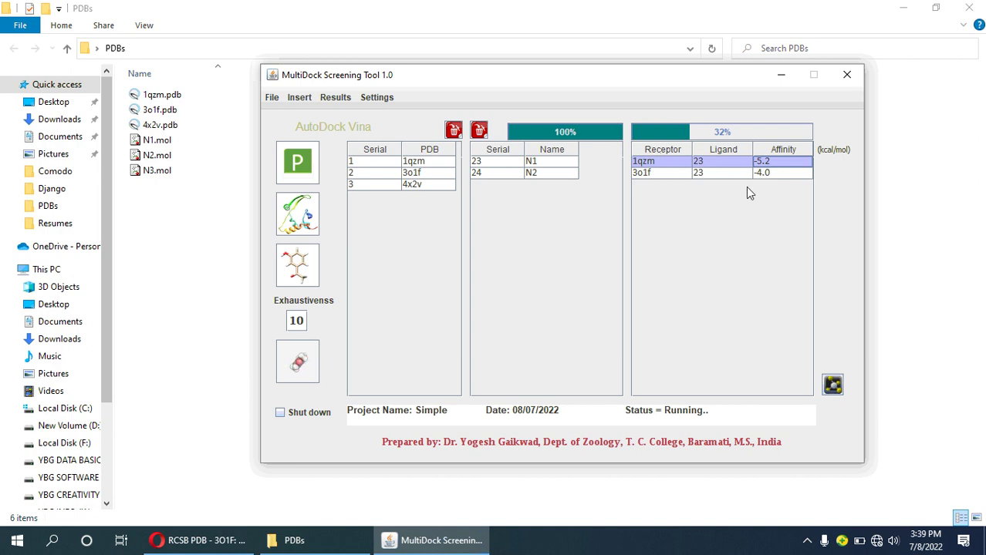
{"action": "left_click", "coordinate": [709, 163]}
{"action": "left_click", "coordinate": [703, 174]}
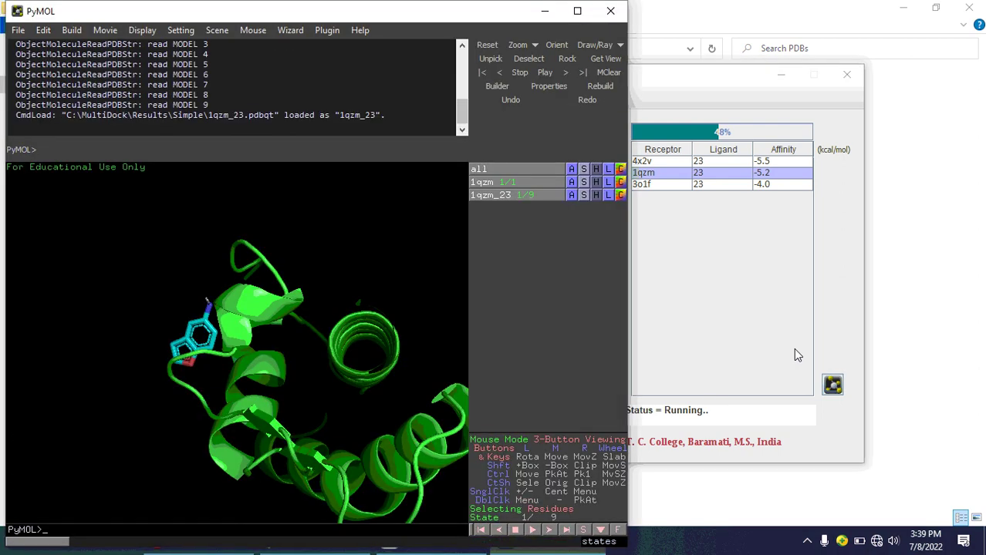
{"action": "left_click_drag", "start_coordinate": [432, 25], "coordinate": [516, 26]}
{"action": "left_click_drag", "start_coordinate": [431, 362], "coordinate": [386, 253]}
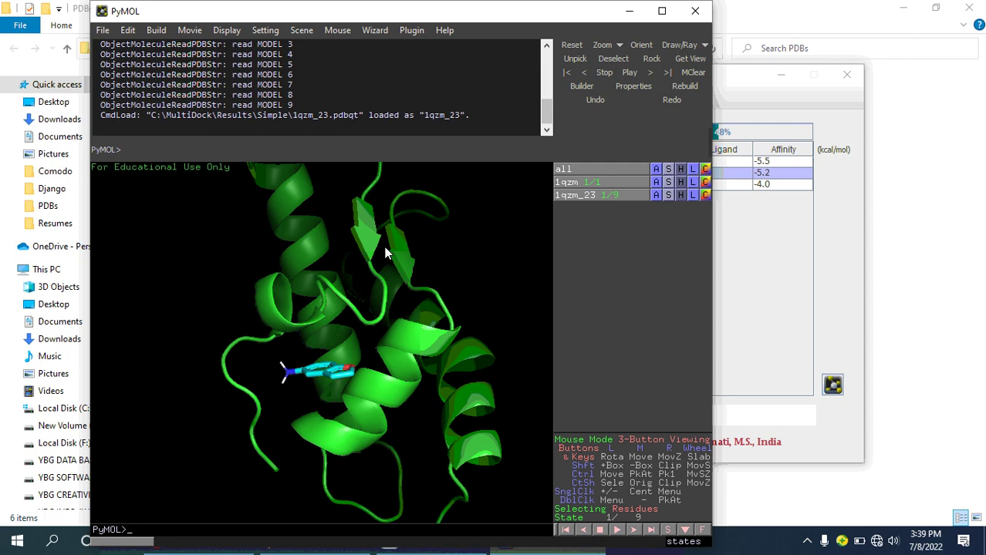
{"action": "left_click", "coordinate": [693, 13]}
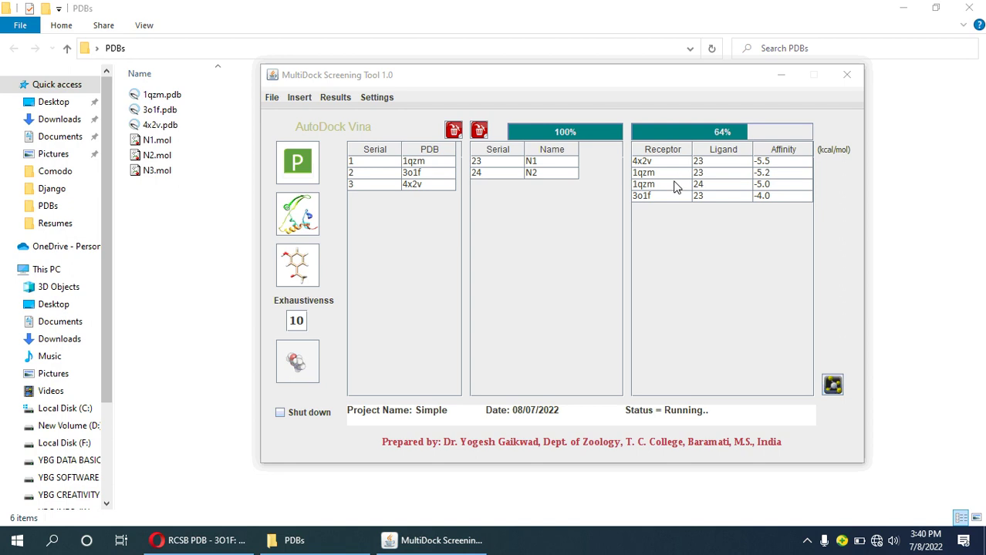
- View the docked pose of receptor 3o1f with ligand 23 in PyMOL, rotate the complex, and close the viewer
{"action": "left_click", "coordinate": [671, 198]}
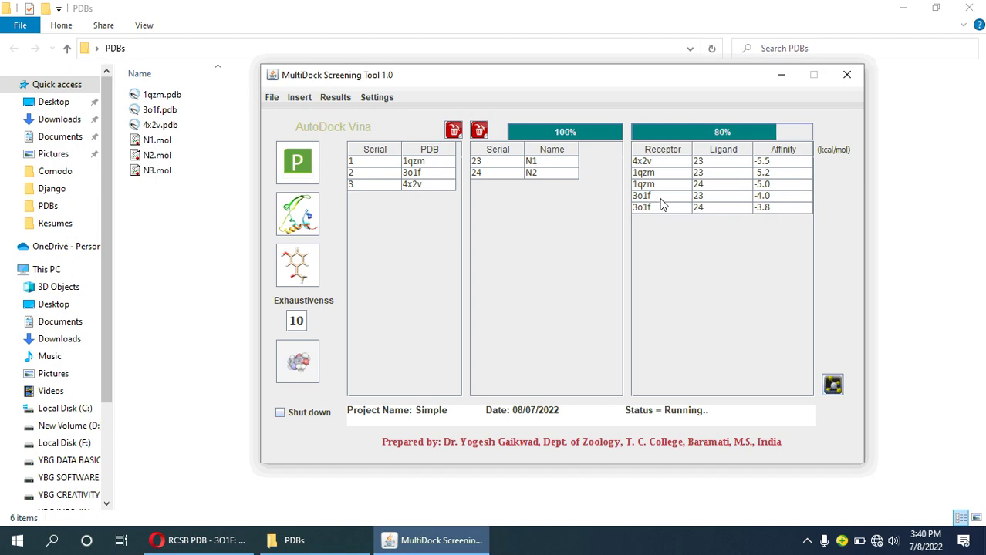
{"action": "left_click", "coordinate": [661, 202]}
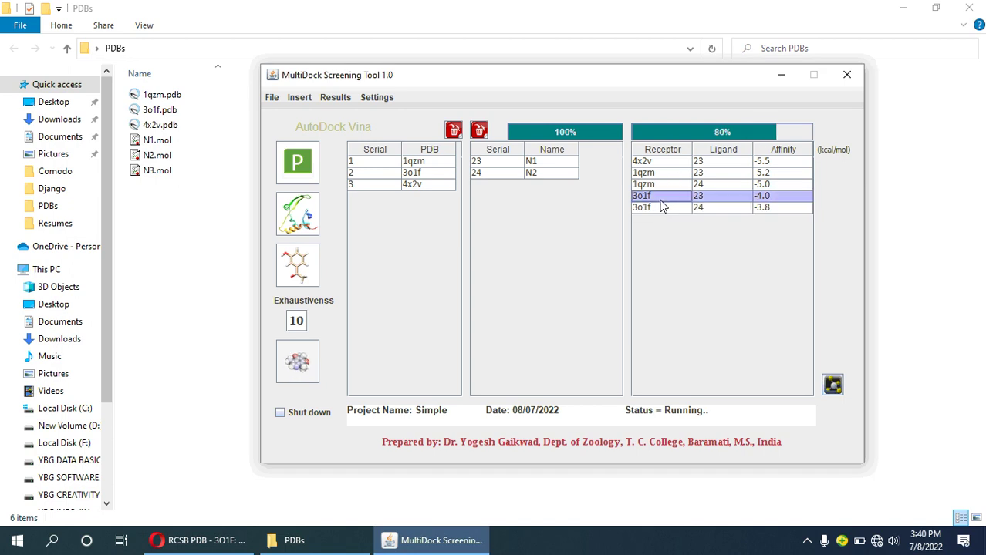
{"action": "left_click", "coordinate": [834, 385]}
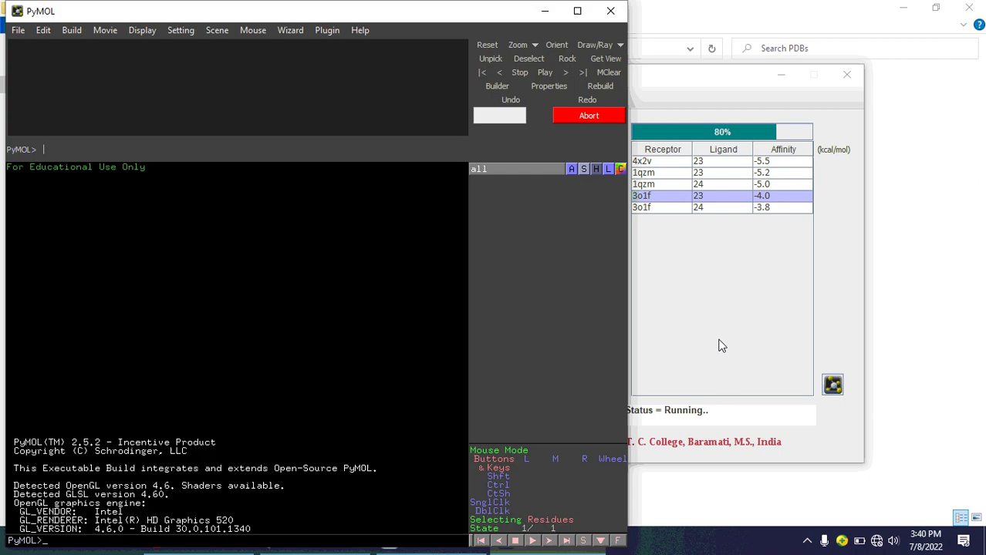
{"action": "left_click_drag", "start_coordinate": [208, 294], "coordinate": [172, 302]}
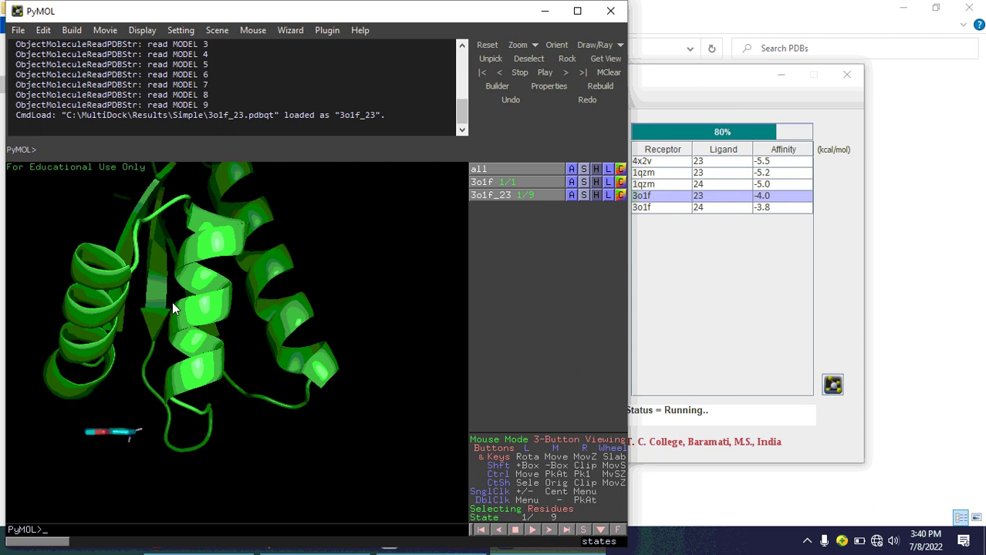
{"action": "left_click", "coordinate": [611, 12]}
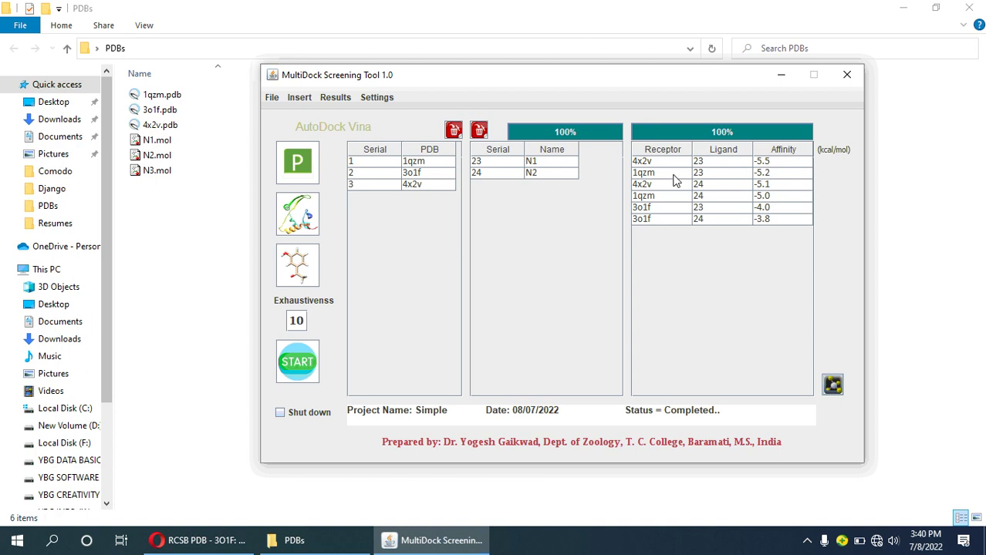
- Open all project results and filter them by Project "Sim" to review the docking poses
{"action": "left_click", "coordinate": [341, 103]}
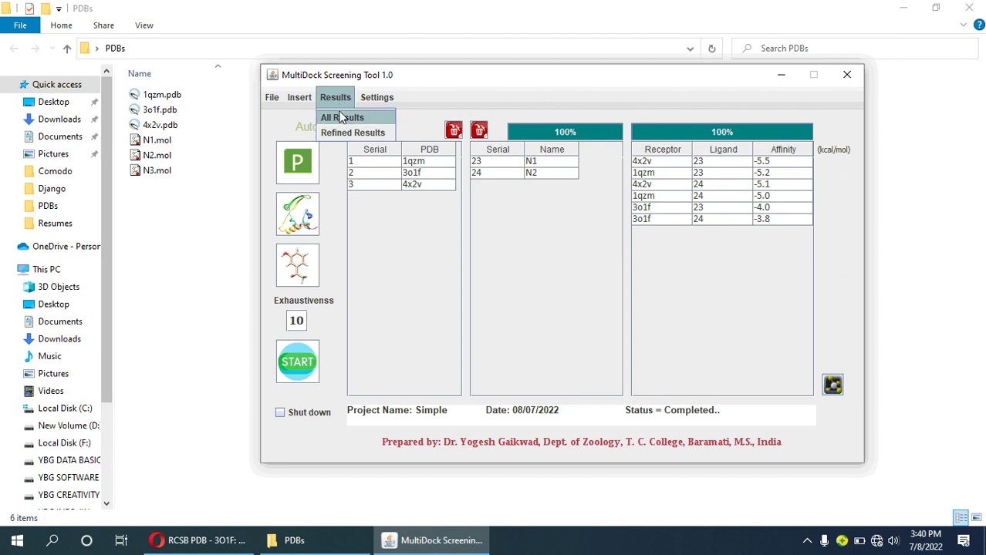
{"action": "left_click", "coordinate": [342, 119]}
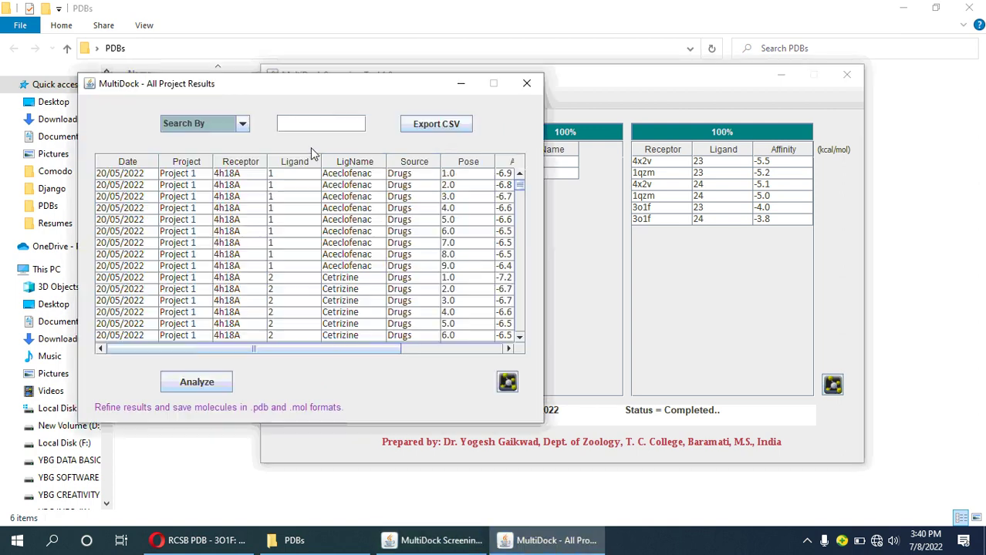
{"action": "left_click", "coordinate": [242, 124]}
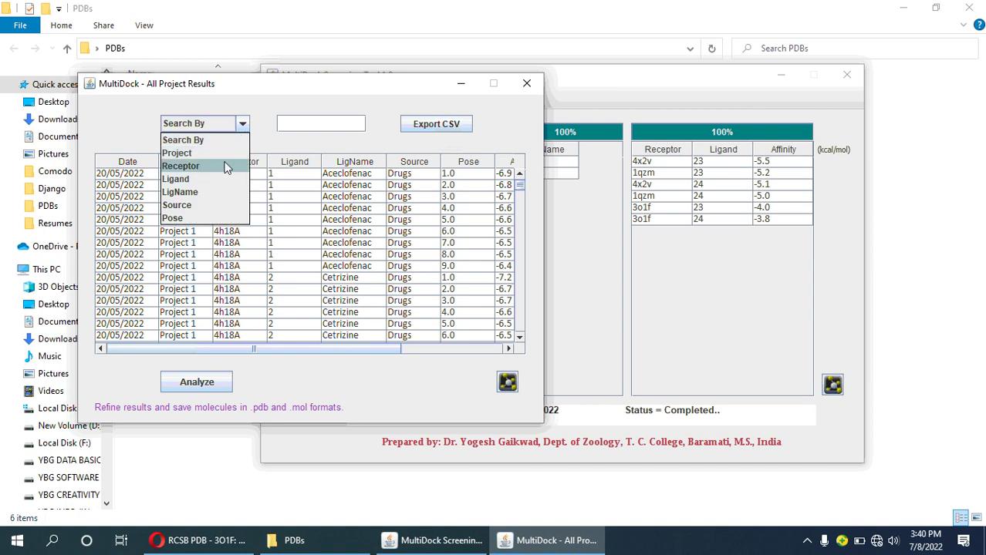
{"action": "left_click", "coordinate": [226, 153]}
{"action": "left_click", "coordinate": [290, 126]}
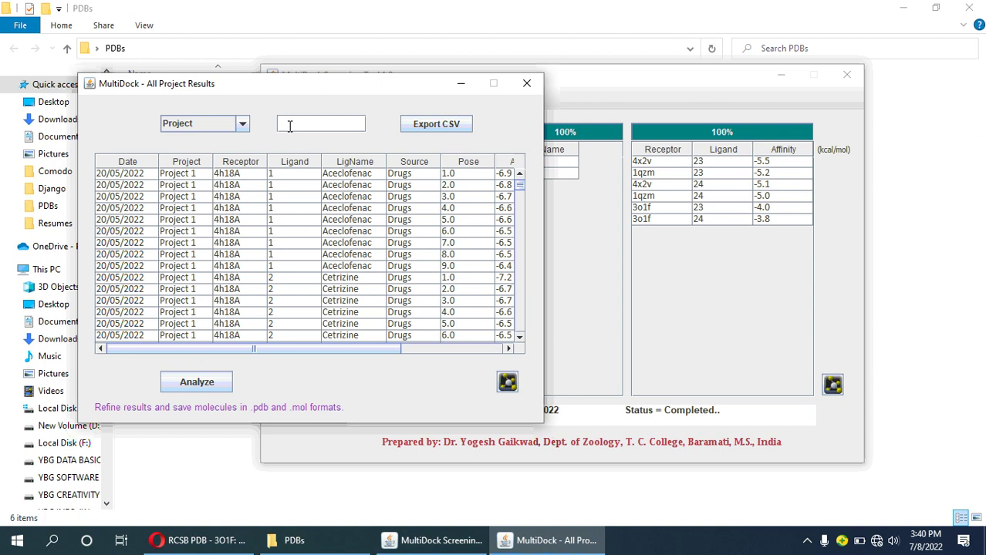
{"action": "type", "text": "Sim"}
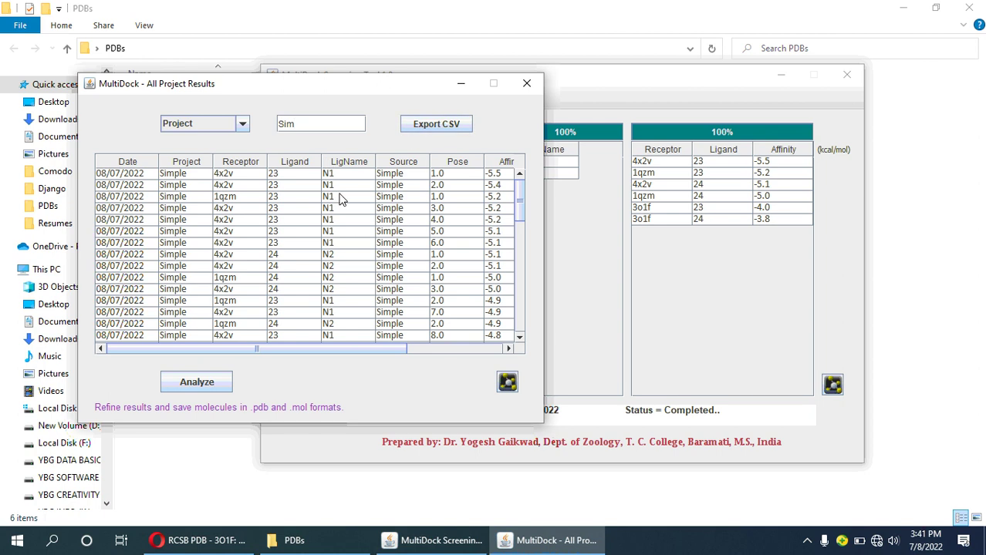
{"action": "scroll", "coordinate": [342, 219], "scroll_direction": "down", "scroll_amount": 10}
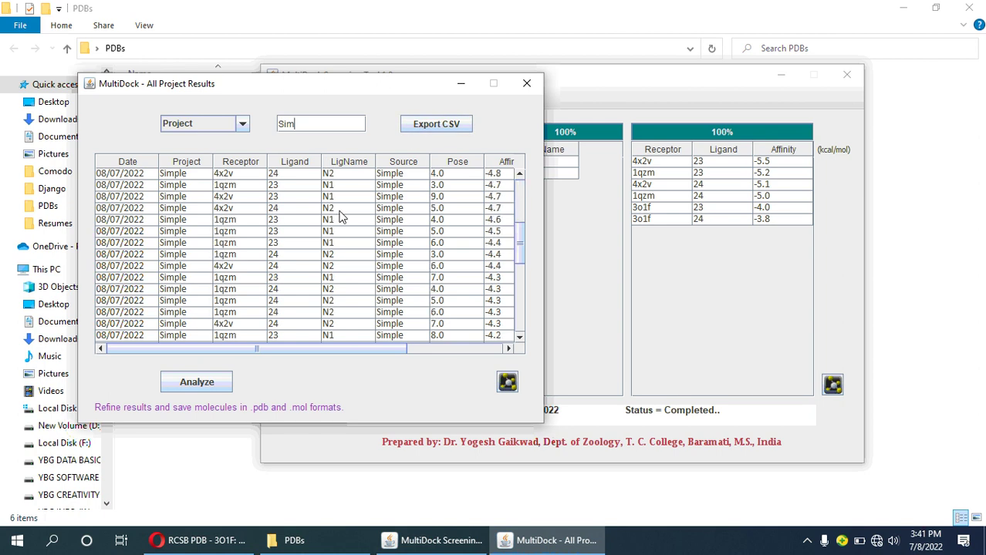
- Export the filtered results table as a CSV file named Simple 1
{"action": "left_click", "coordinate": [430, 126]}
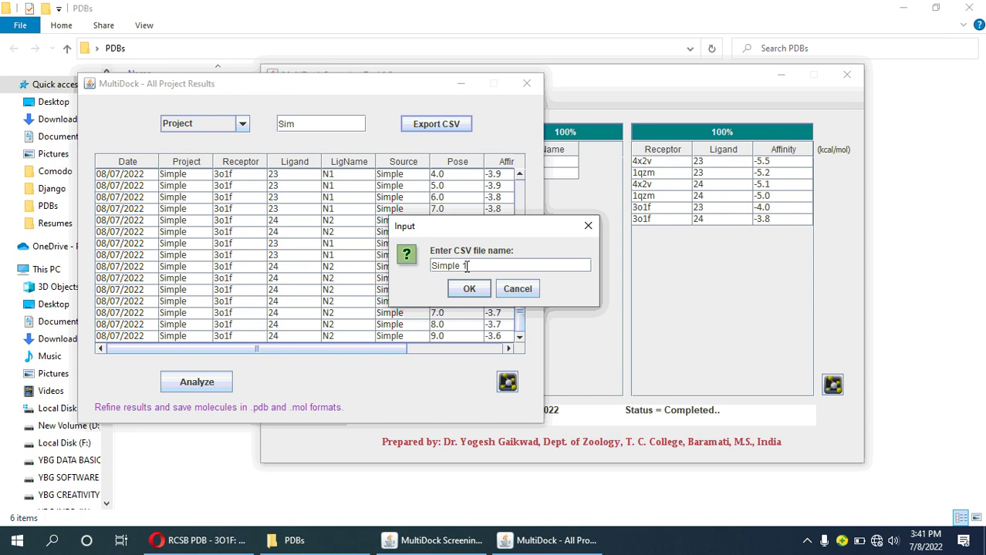
{"action": "left_click", "coordinate": [468, 286]}
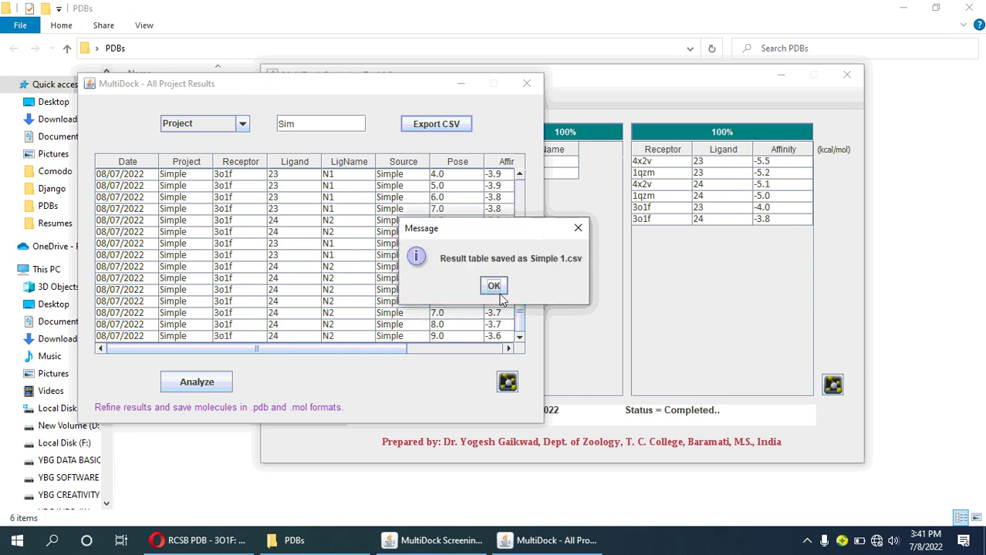
{"action": "left_click", "coordinate": [495, 288]}
- Open Simple 1.csv from the Docking folder on drive D: in LibreOffice Calc and look through the exported docking results
{"action": "left_click", "coordinate": [324, 540]}
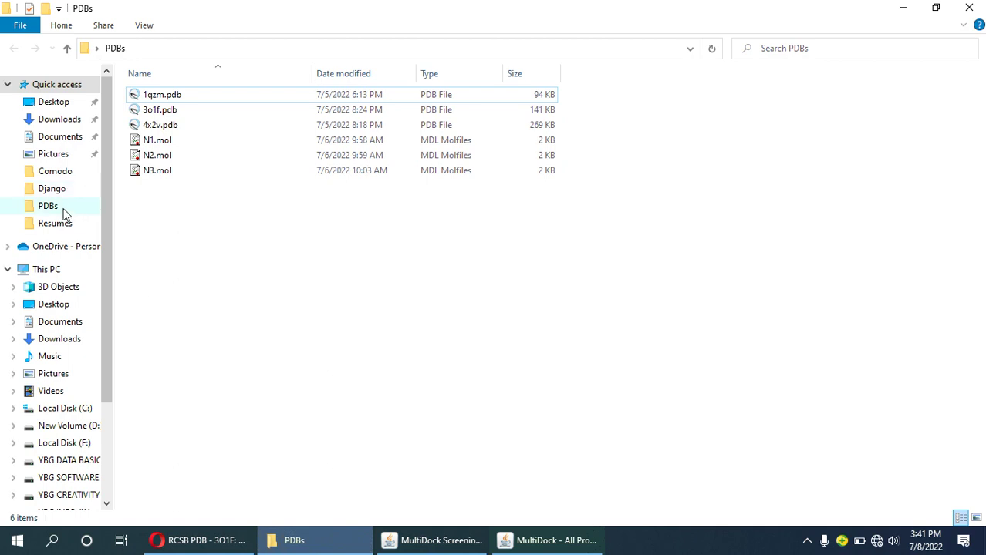
{"action": "left_click", "coordinate": [74, 424]}
{"action": "double_click", "coordinate": [341, 151]}
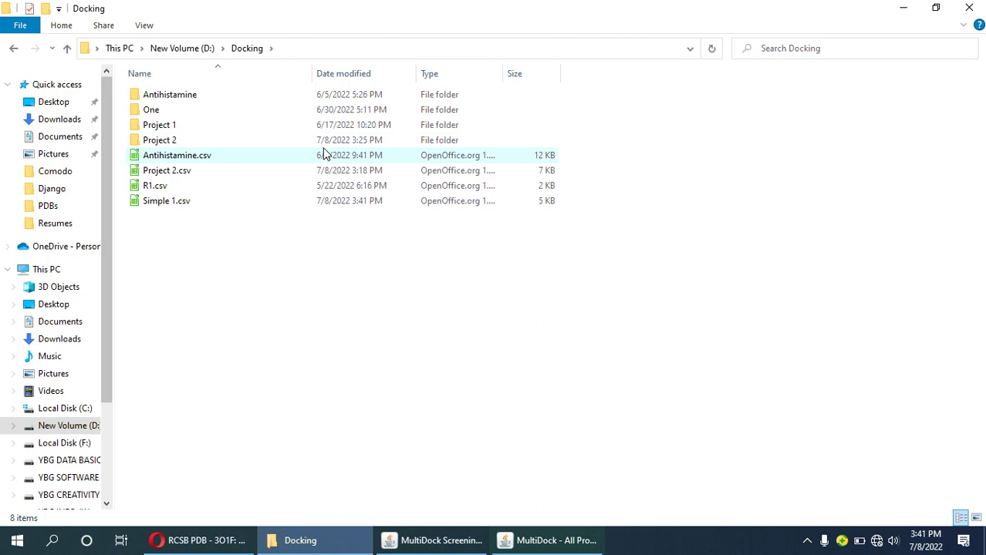
{"action": "left_click", "coordinate": [190, 203]}
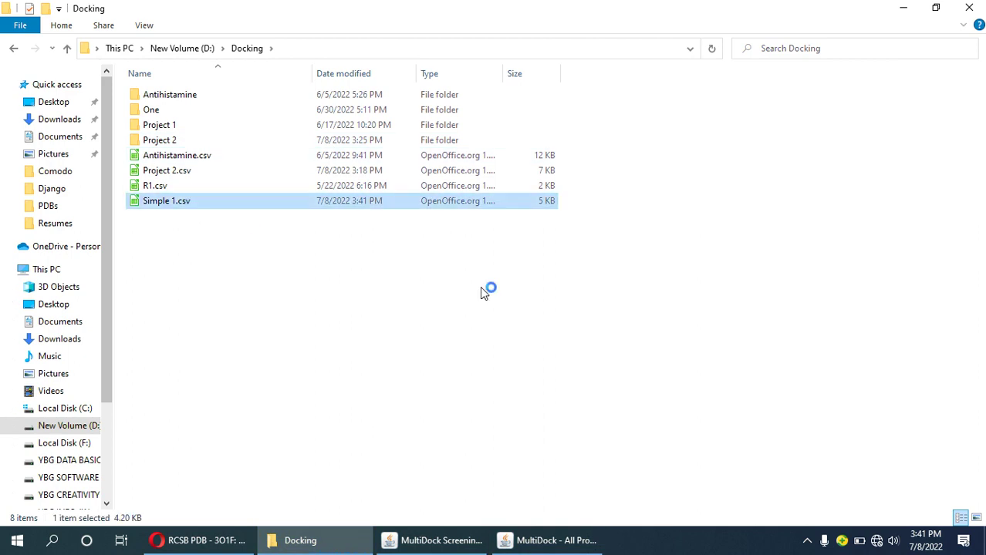
{"action": "key", "text": "Return"}
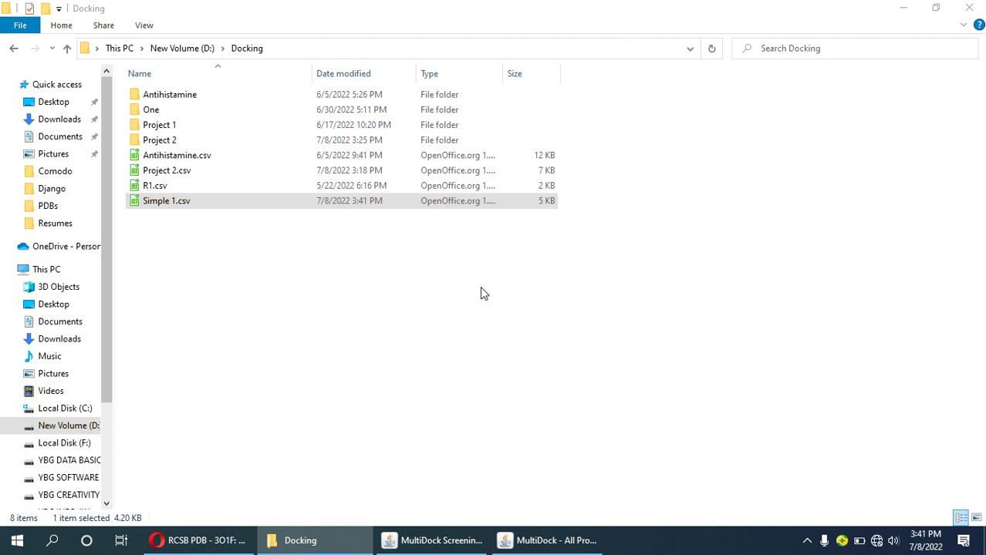
{"action": "left_click", "coordinate": [549, 461]}
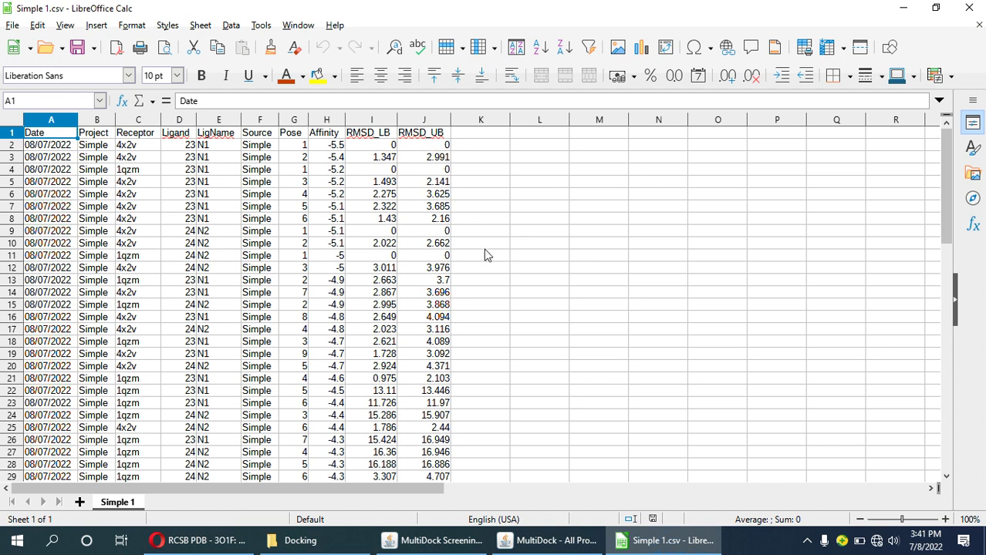
{"action": "scroll", "coordinate": [487, 266], "scroll_direction": "down", "scroll_amount": 6}
{"action": "scroll", "coordinate": [488, 266], "scroll_direction": "down", "scroll_amount": 7}
{"action": "scroll", "coordinate": [500, 292], "scroll_direction": "up", "scroll_amount": 10}
{"action": "scroll", "coordinate": [360, 247], "scroll_direction": "up", "scroll_amount": 3}
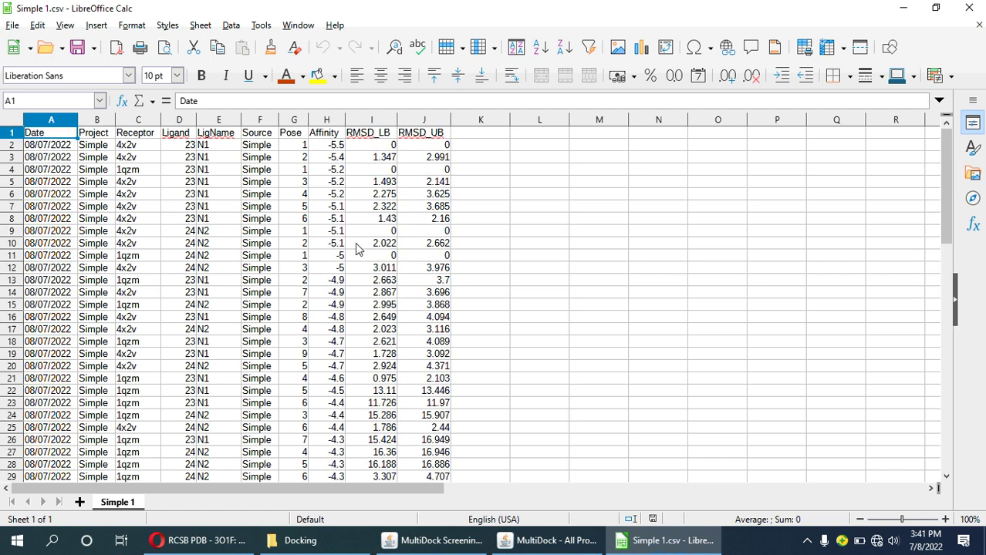
{"action": "left_click", "coordinate": [968, 10]}
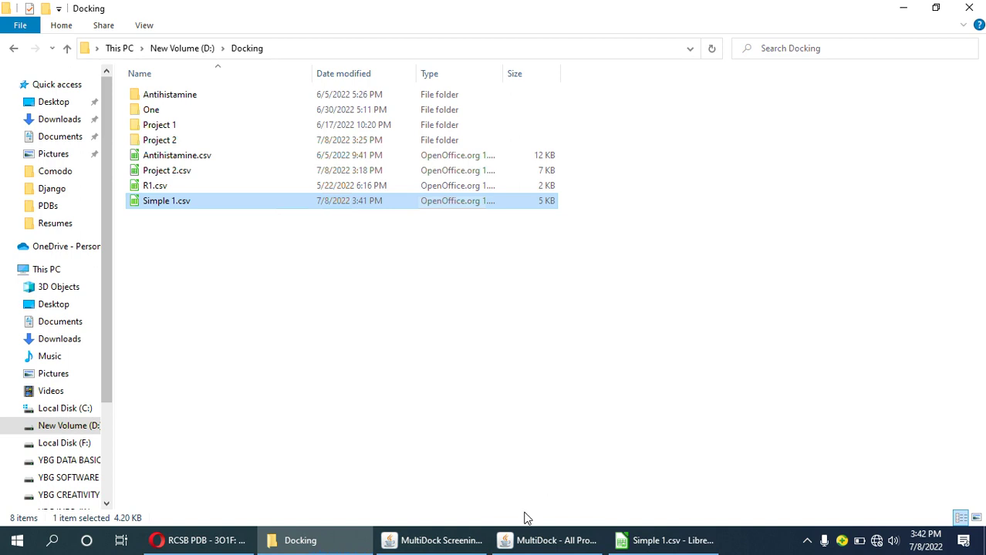
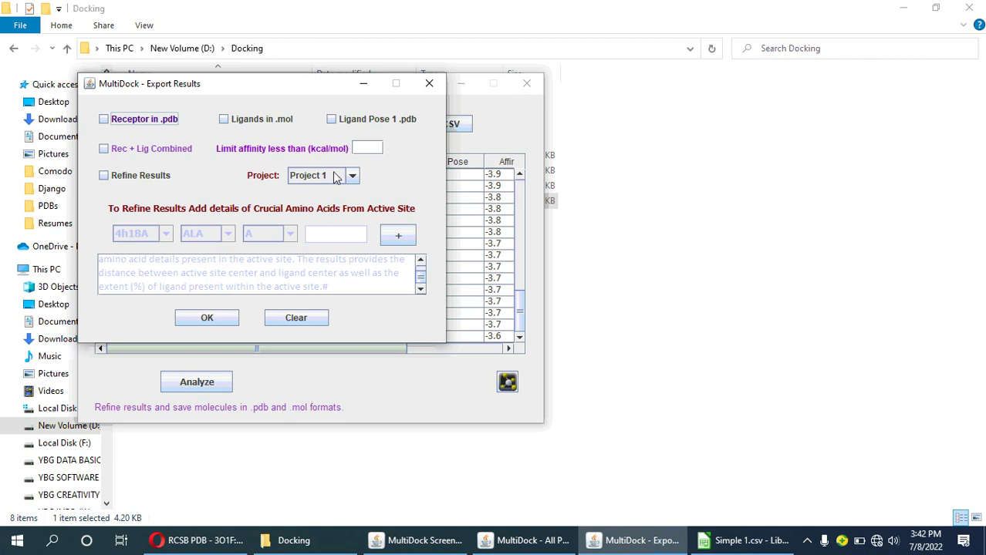
- Export the Simple project's combined receptor-ligand files and ligands in .mol, with the affinity limit set to 0 kcal/mol
{"action": "left_click", "coordinate": [308, 177]}
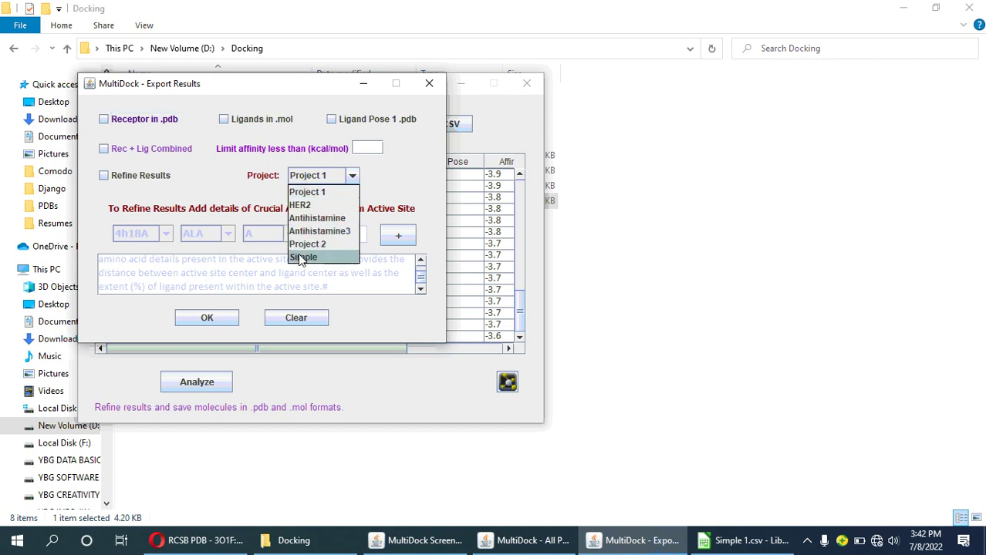
{"action": "left_click", "coordinate": [301, 258]}
{"action": "left_click", "coordinate": [358, 148]}
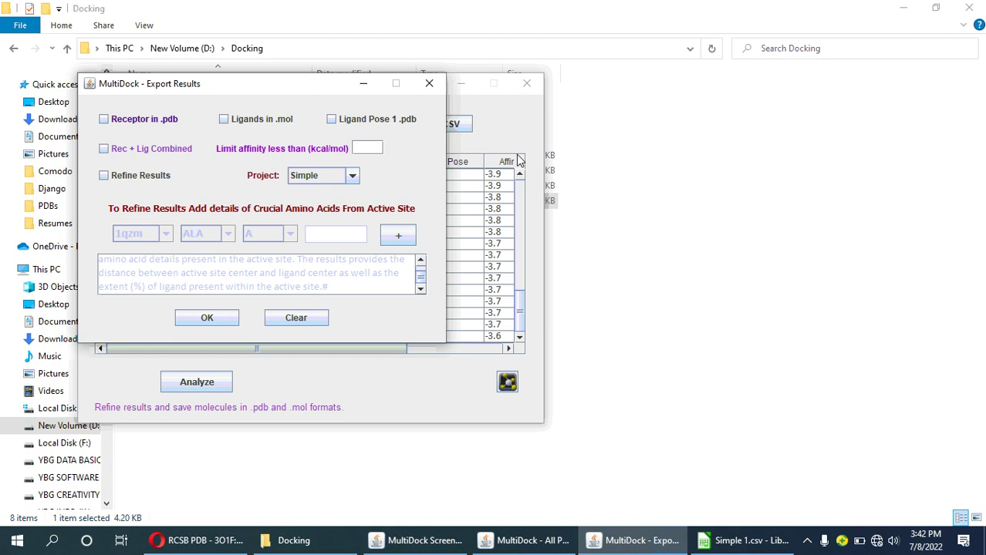
{"action": "type", "text": "0"}
{"action": "left_click", "coordinate": [168, 149]}
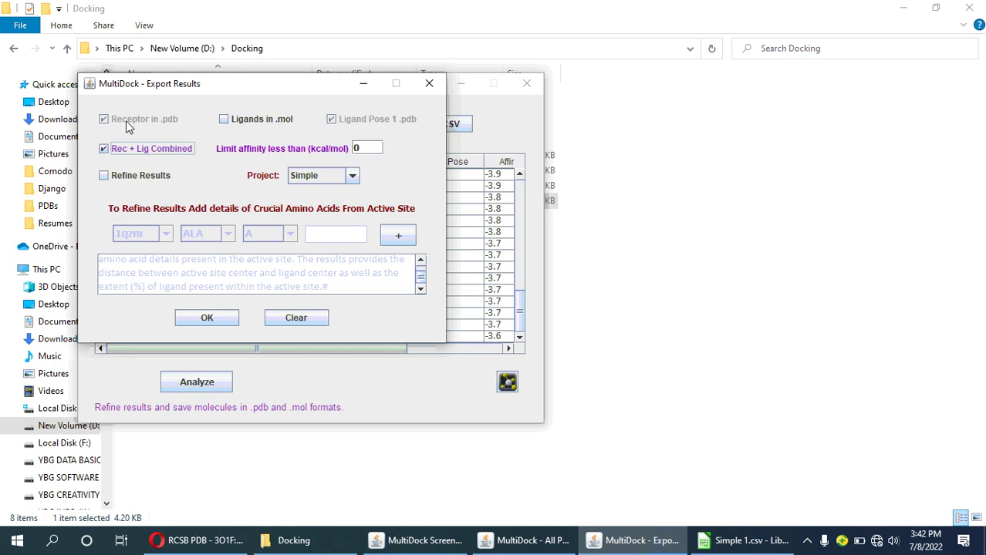
{"action": "left_click", "coordinate": [262, 123]}
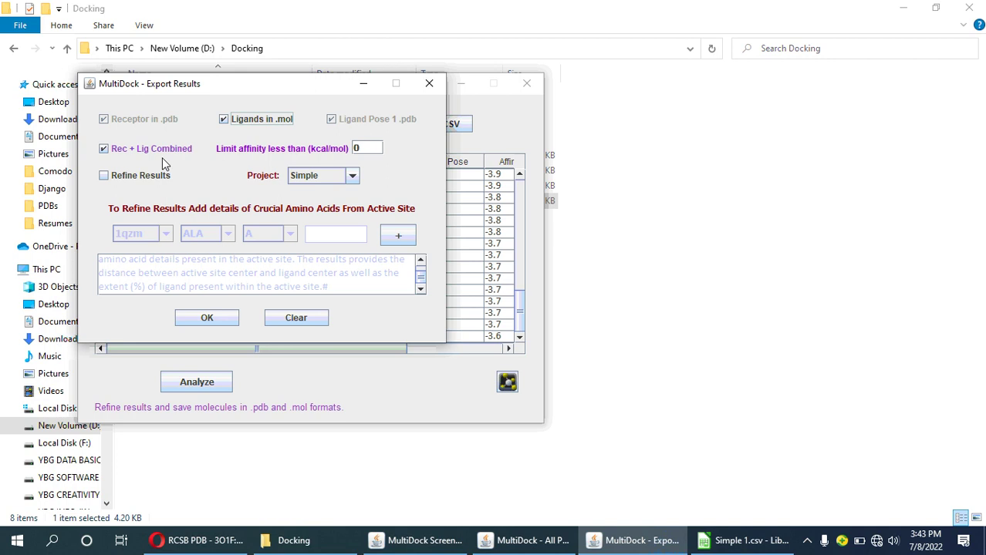
{"action": "left_click", "coordinate": [205, 318]}
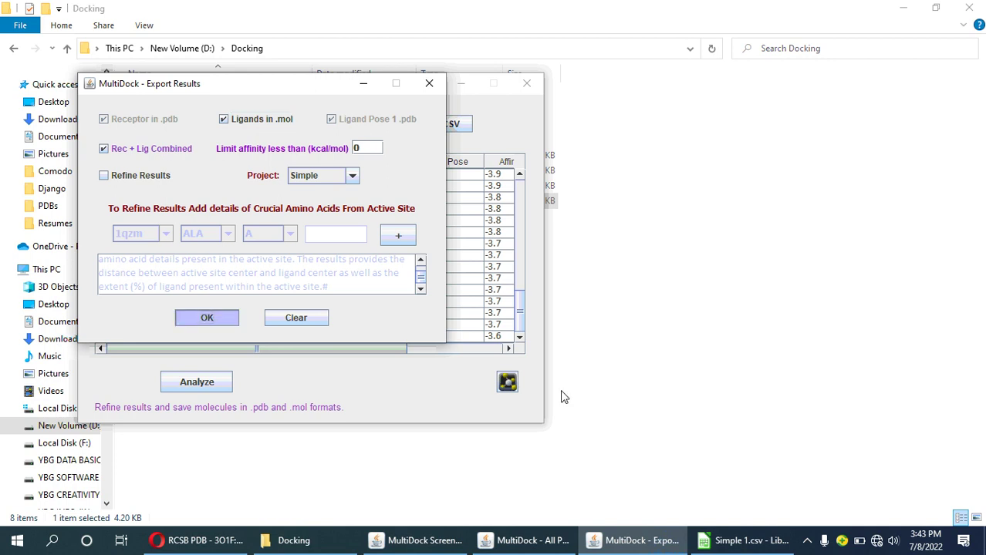
- Open Combined_1qzm_23_P1.pdb from the exported Simple folder in UCSF Chimera, rotate the complex, and close the viewer
{"action": "left_click", "coordinate": [330, 539]}
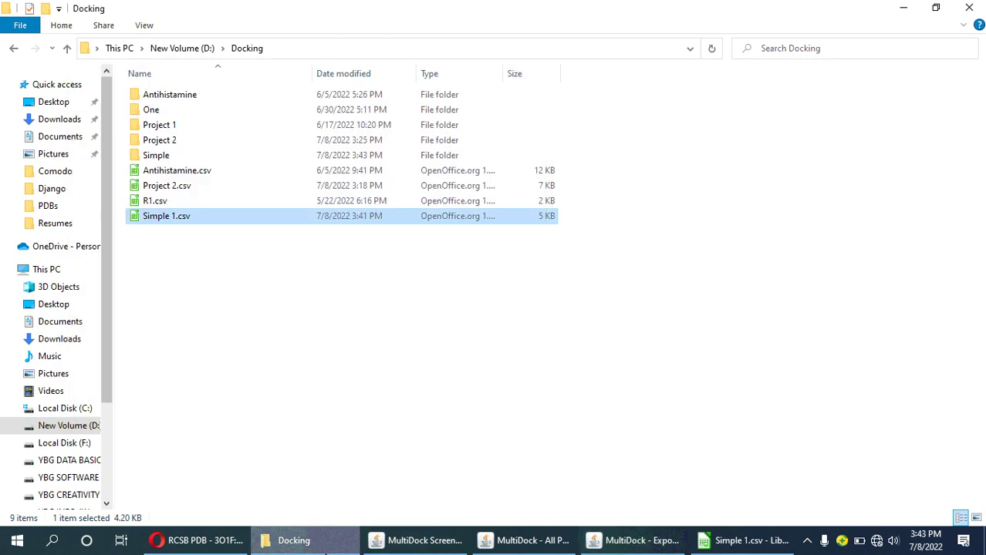
{"action": "double_click", "coordinate": [181, 158]}
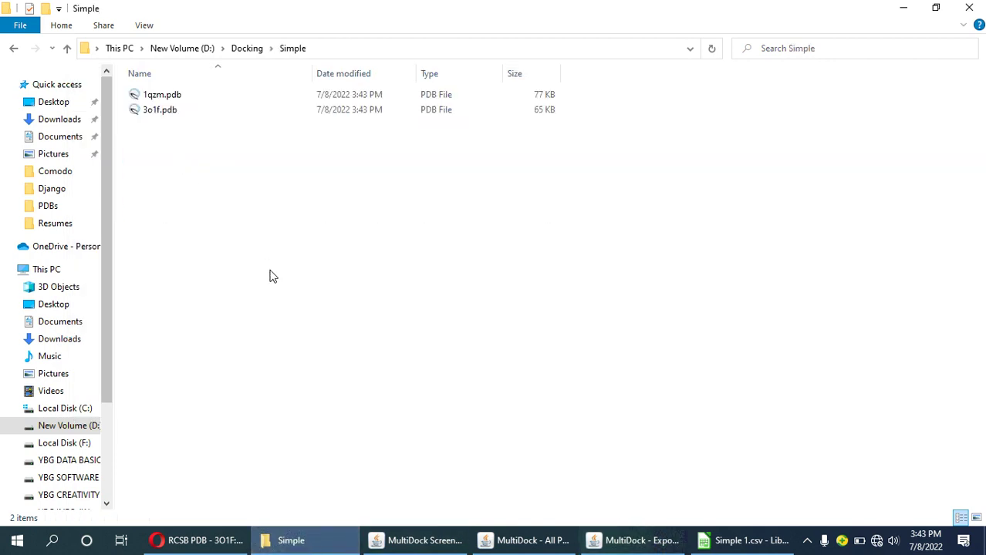
{"action": "mouse_move", "coordinate": [648, 540]}
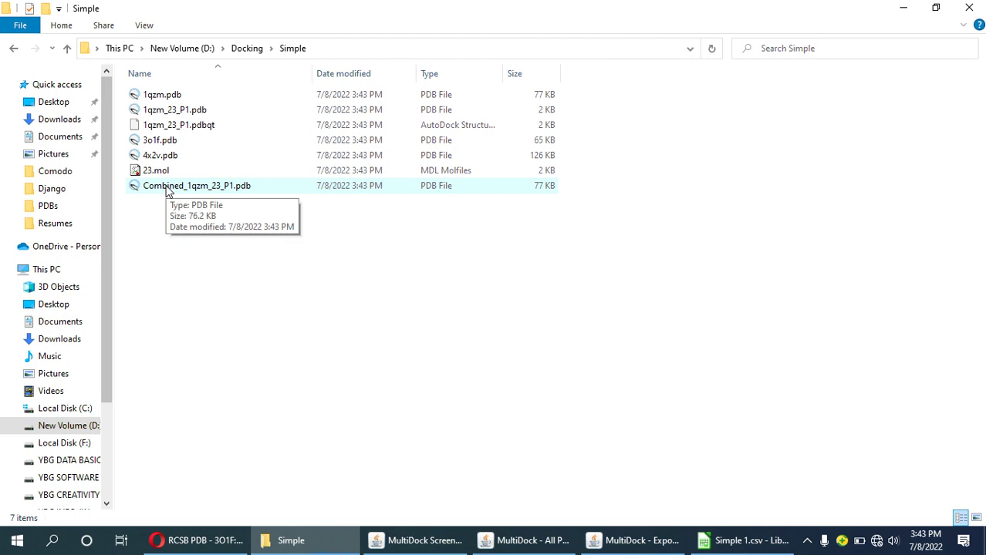
{"action": "left_click", "coordinate": [154, 203]}
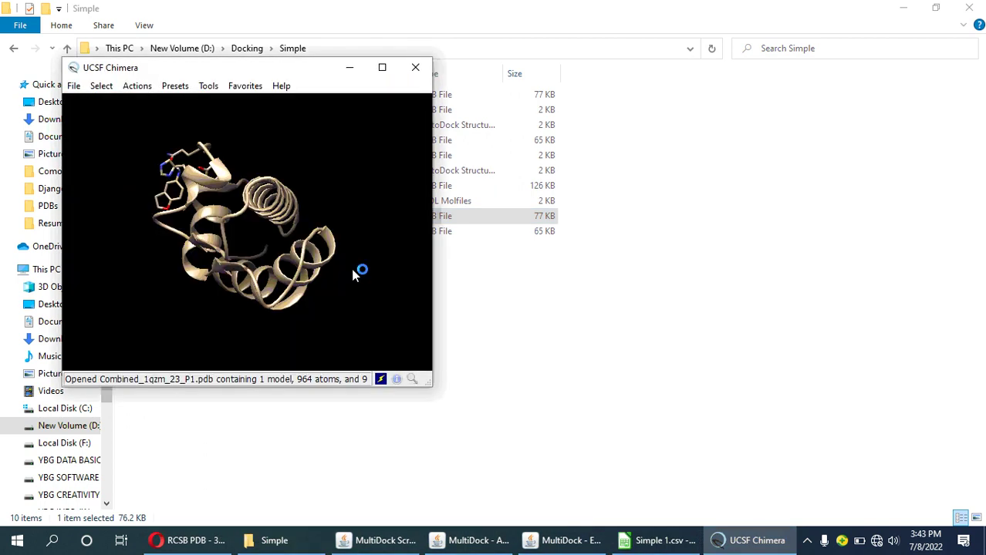
{"action": "left_click_drag", "start_coordinate": [299, 258], "coordinate": [85, 229]}
{"action": "left_click", "coordinate": [415, 67]}
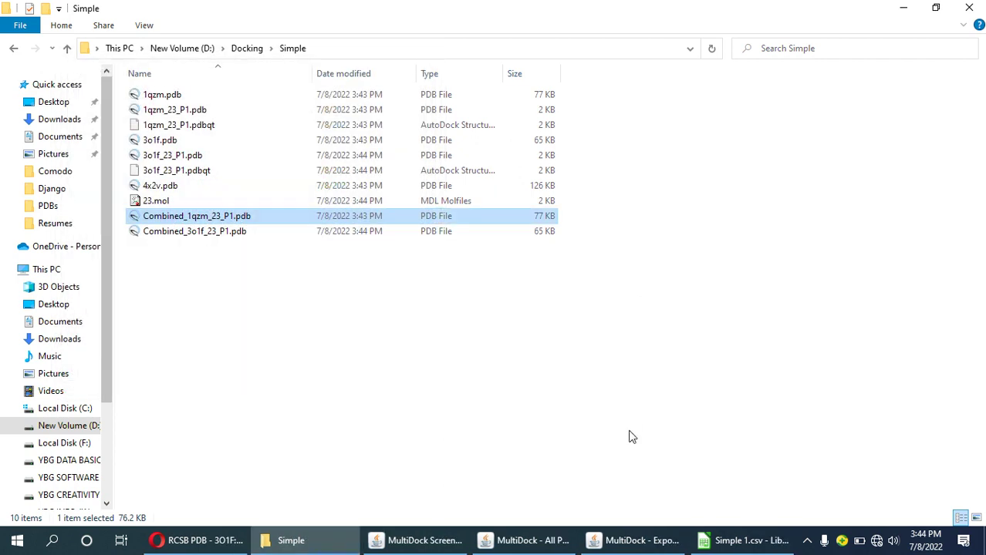
- Open Combined_3o1f_23_P1.pdb in UCSF Chimera, rotate the complex to inspect the ligand, and close the viewer
{"action": "mouse_move", "coordinate": [631, 548]}
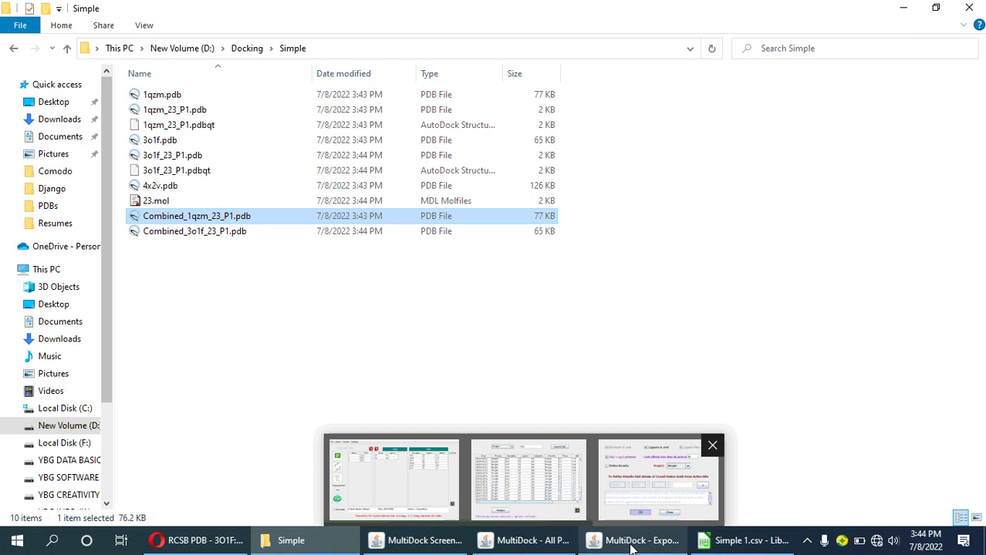
{"action": "double_click", "coordinate": [205, 233]}
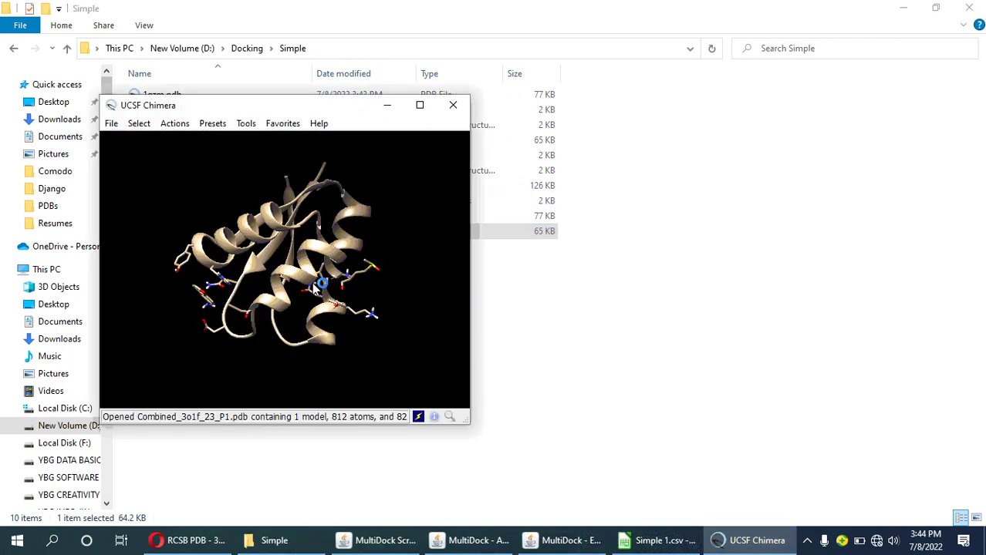
{"action": "left_click_drag", "start_coordinate": [216, 284], "coordinate": [192, 239]}
{"action": "left_click_drag", "start_coordinate": [379, 303], "coordinate": [226, 183]}
{"action": "left_click_drag", "start_coordinate": [232, 232], "coordinate": [390, 232]}
{"action": "left_click", "coordinate": [453, 104]}
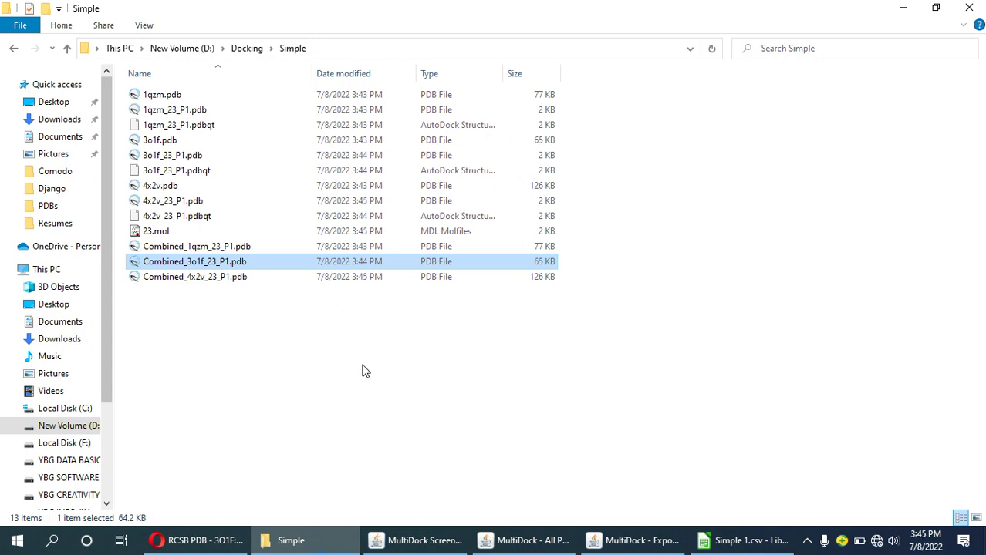
- Inspect Combined_4x2v_23_P1.pdb in UCSF Chimera as ribbons and with a coloured surface preset, and close the viewer
{"action": "left_click", "coordinate": [232, 282]}
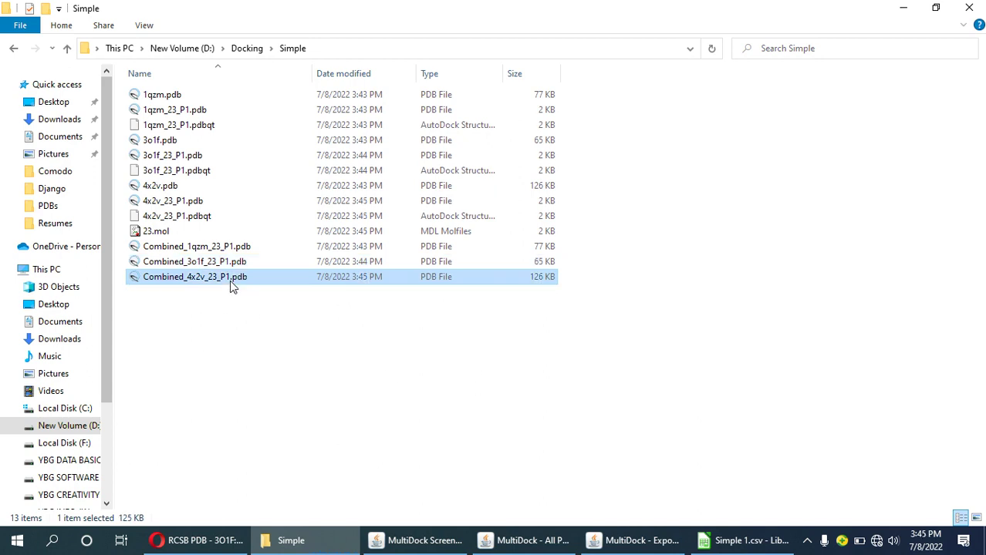
{"action": "double_click", "coordinate": [230, 280]}
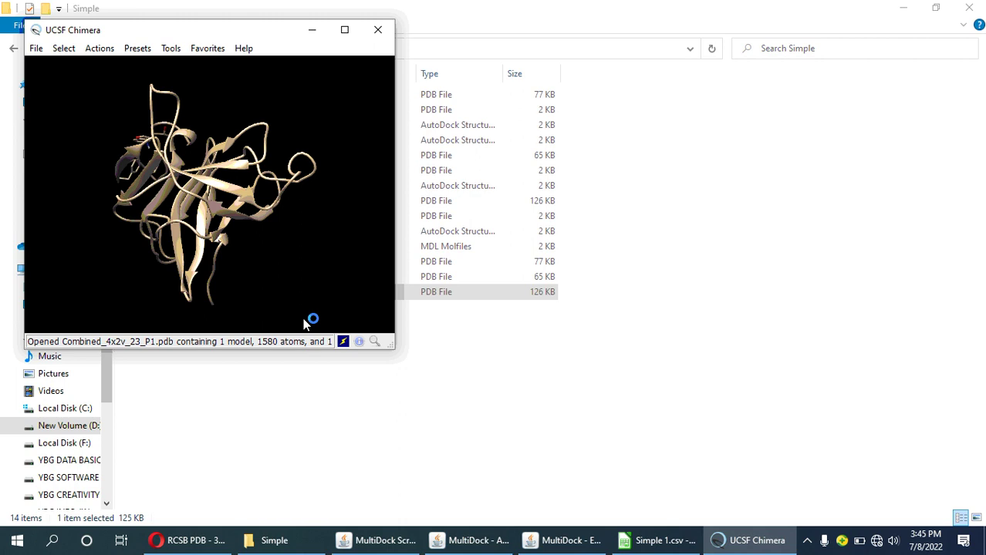
{"action": "left_click_drag", "start_coordinate": [158, 199], "coordinate": [157, 103]}
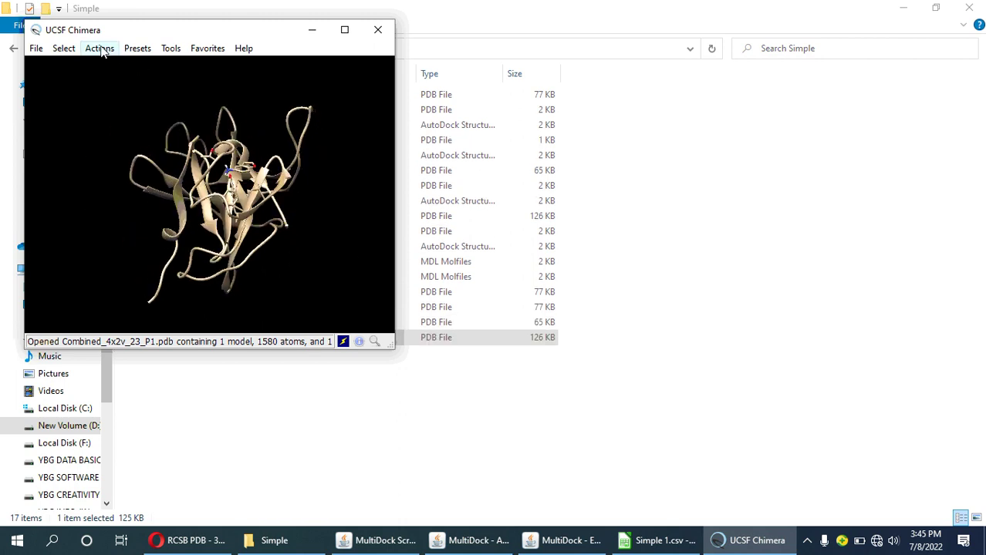
{"action": "left_click", "coordinate": [137, 49]}
{"action": "left_click", "coordinate": [192, 100]}
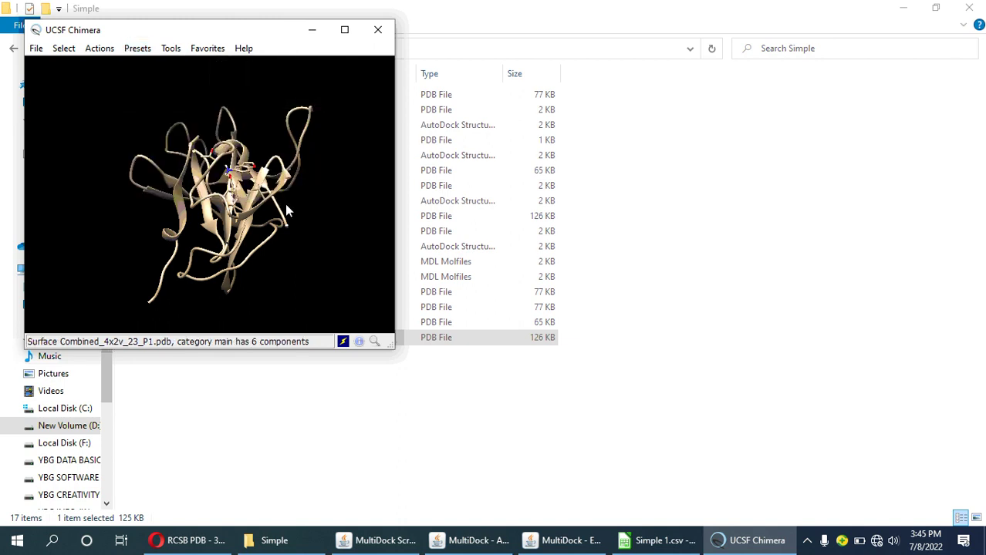
{"action": "left_click_drag", "start_coordinate": [285, 203], "coordinate": [164, 259]}
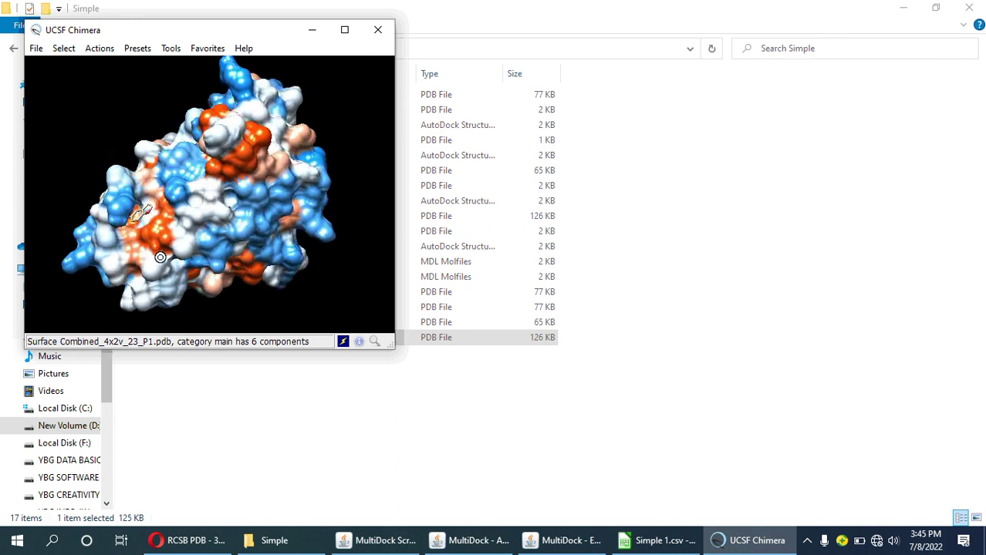
{"action": "left_click", "coordinate": [378, 29]}
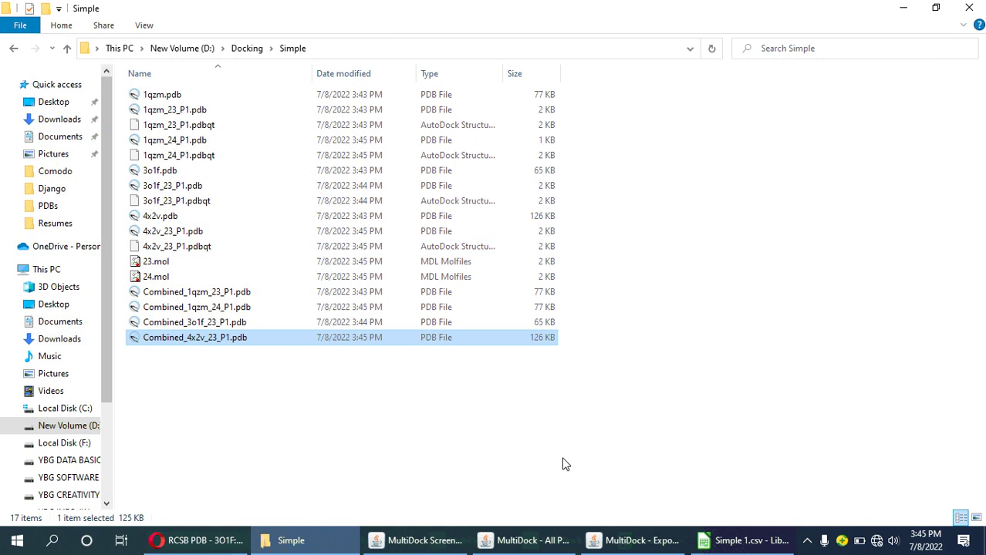
- Return to the MultiDock Export Results window and move it clear of the exported file names
{"action": "left_click", "coordinate": [594, 532]}
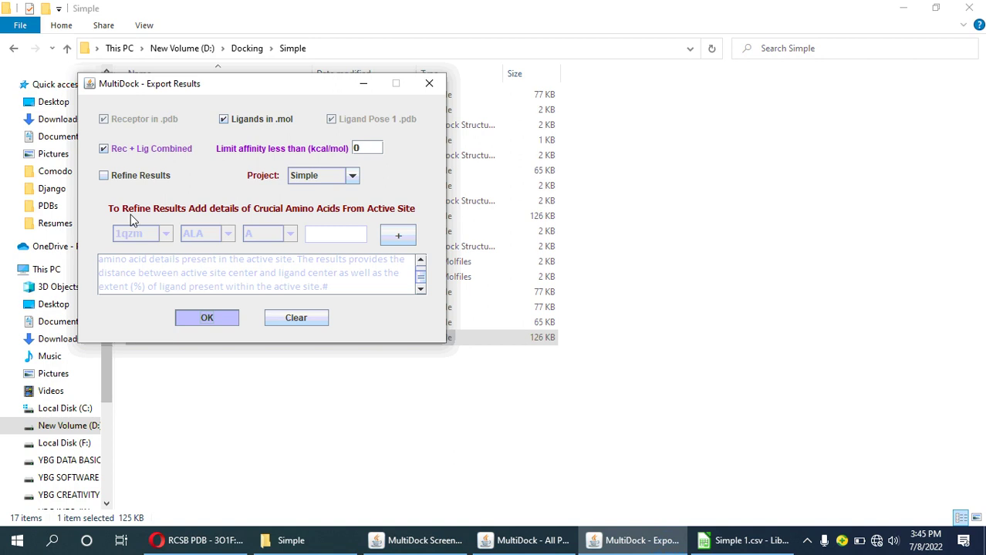
{"action": "left_click_drag", "start_coordinate": [289, 87], "coordinate": [512, 94]}
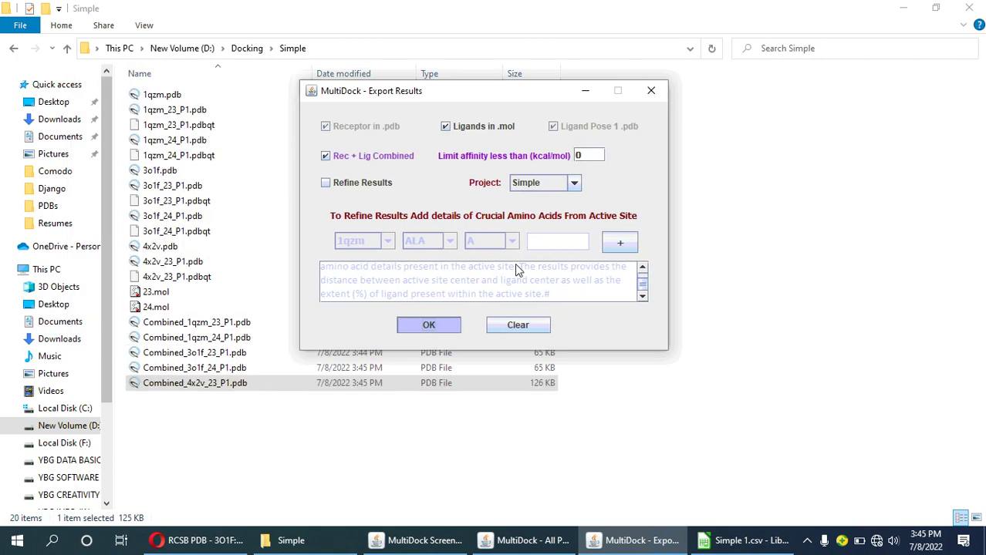